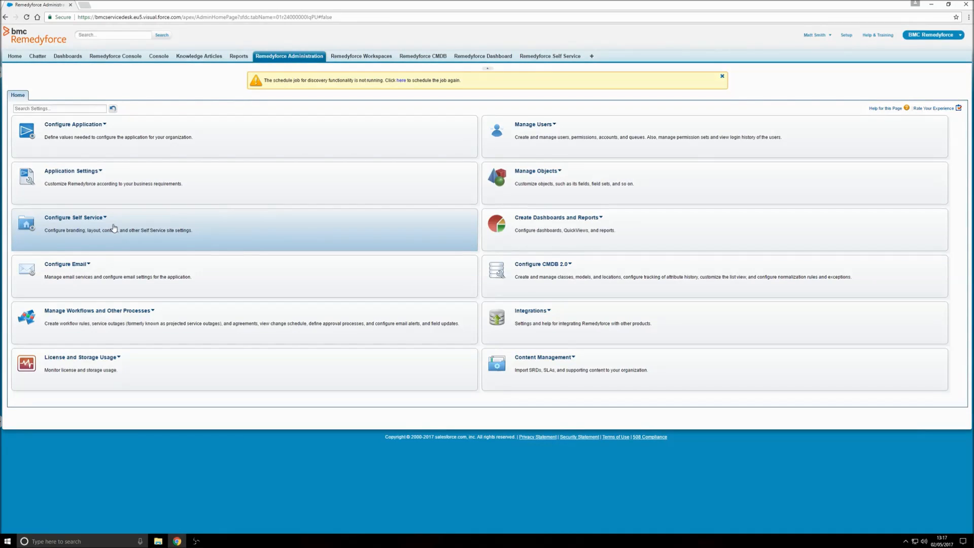
- Open the Request Definitions list in the application configuration and dismiss its Getting Started guide
left_click(102, 129)
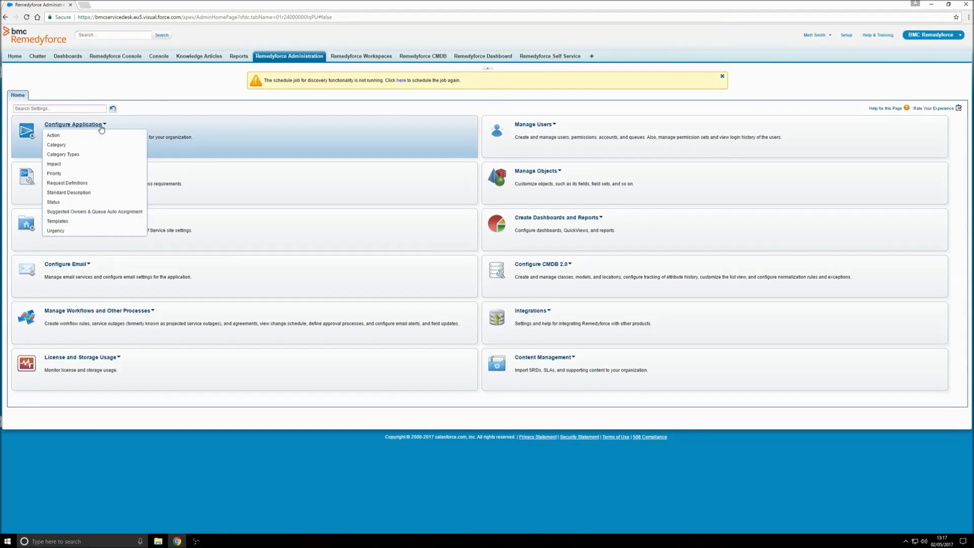
left_click(76, 183)
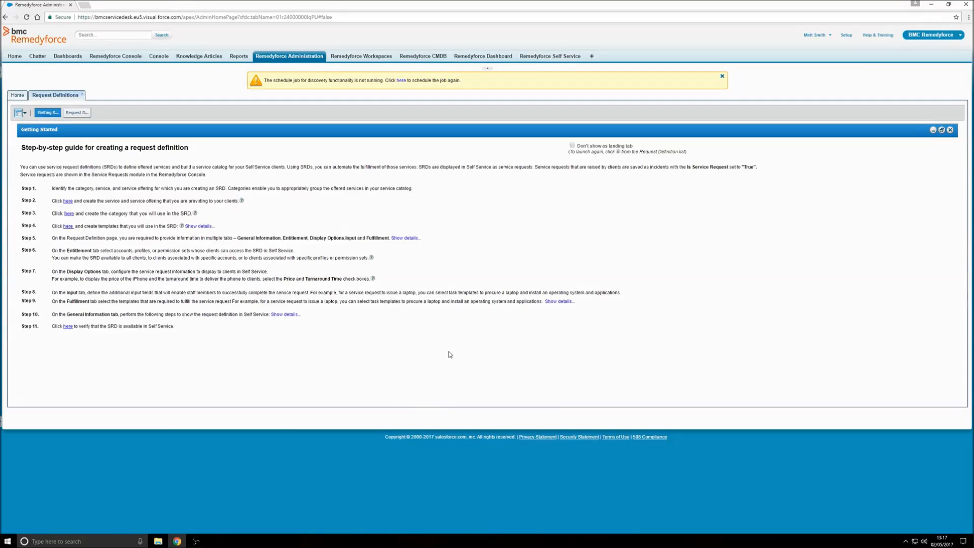
left_click(951, 131)
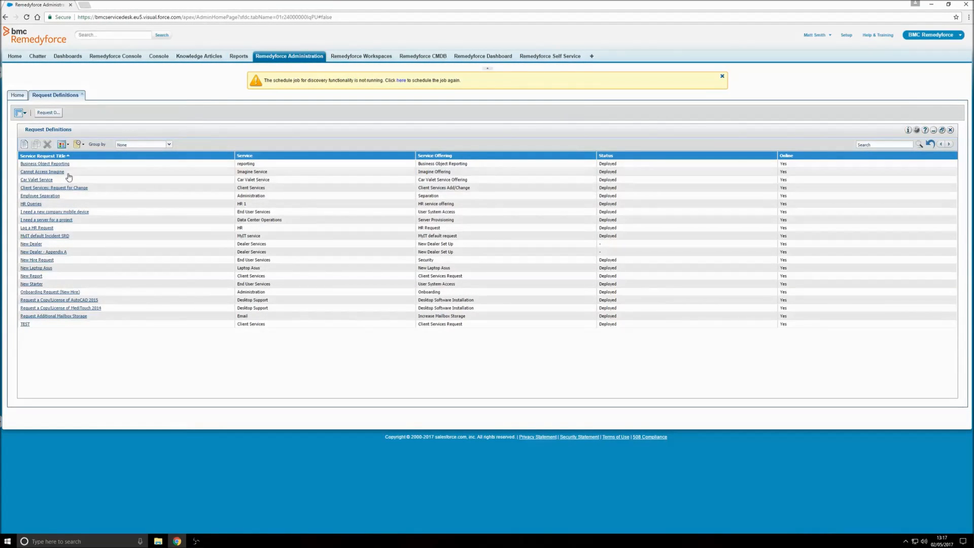
- Create a new request definition with the service request title "New BO Report"
left_click(23, 146)
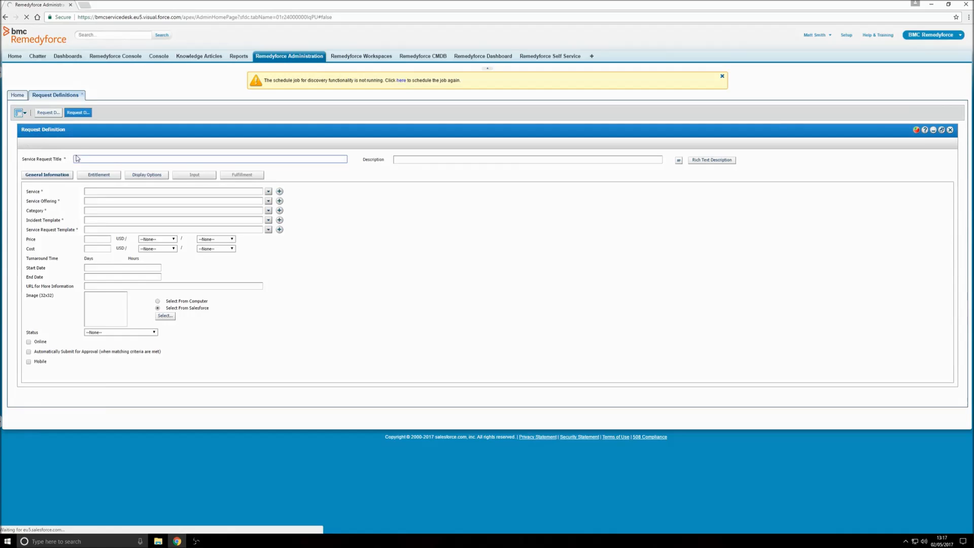
type("New B")
type("C Rerport")
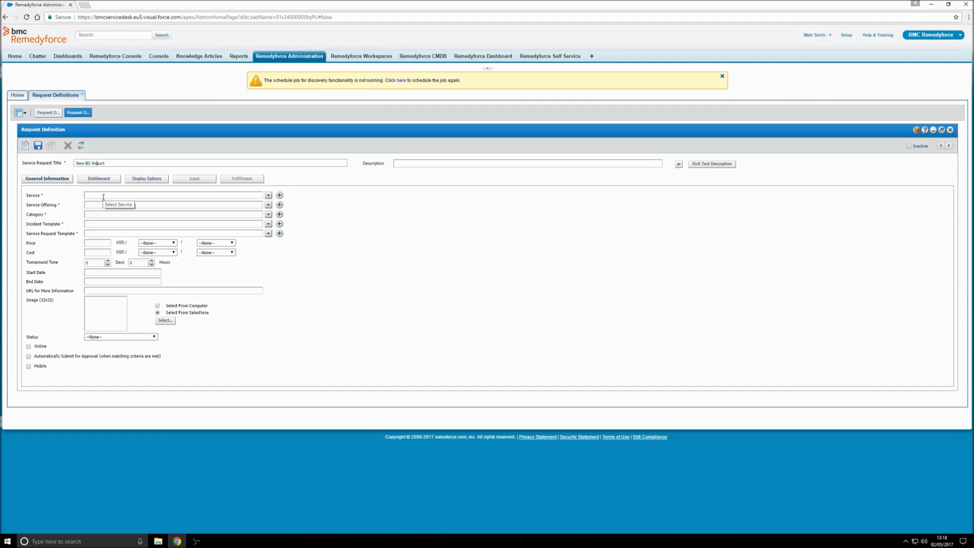
- Set the request definition's service to reporting and its service offering to Business Object Reporting
left_click(268, 195)
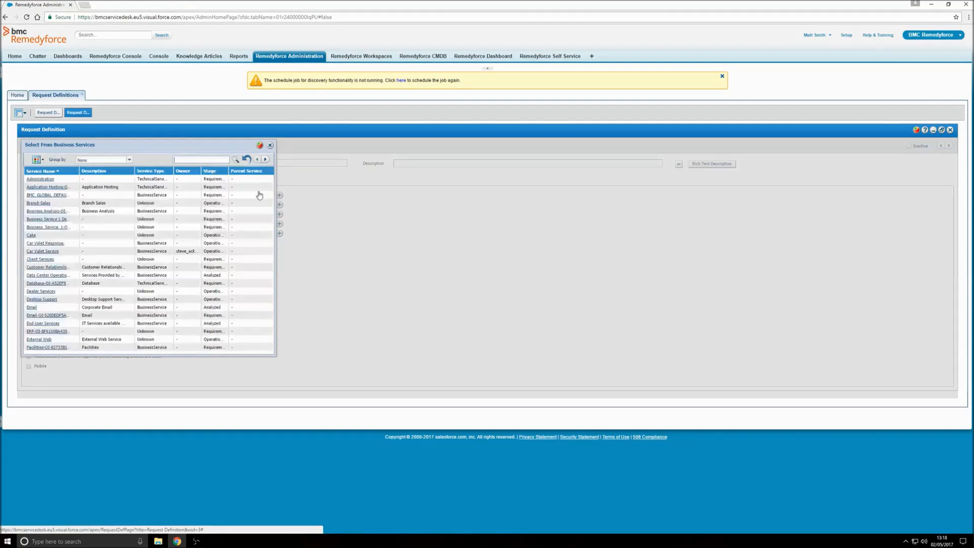
left_click(204, 159)
type("report")
key("Return")
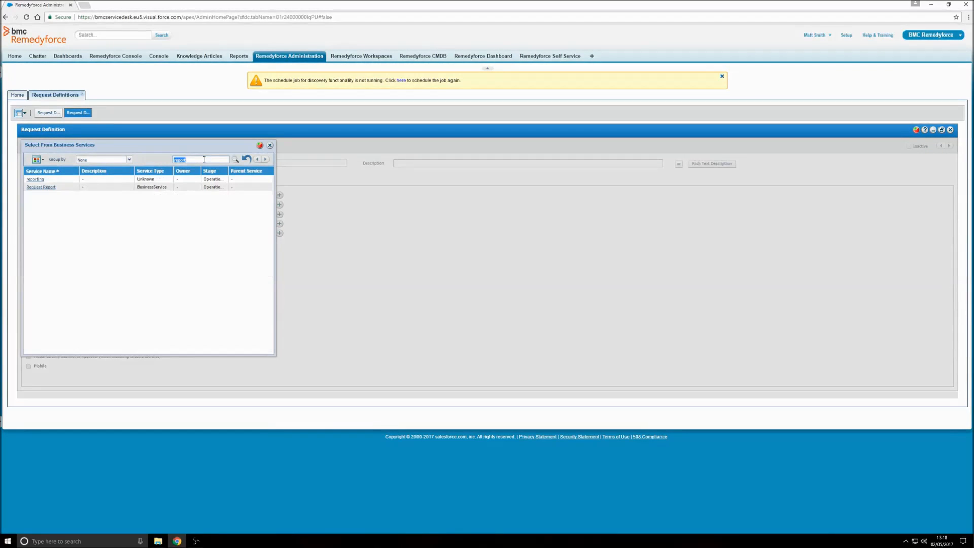
double_click(64, 187)
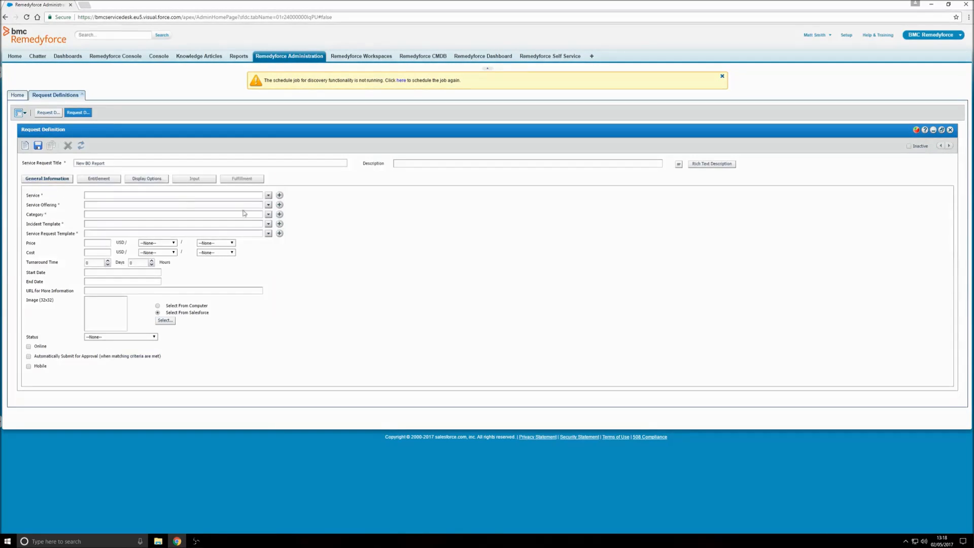
left_click(269, 205)
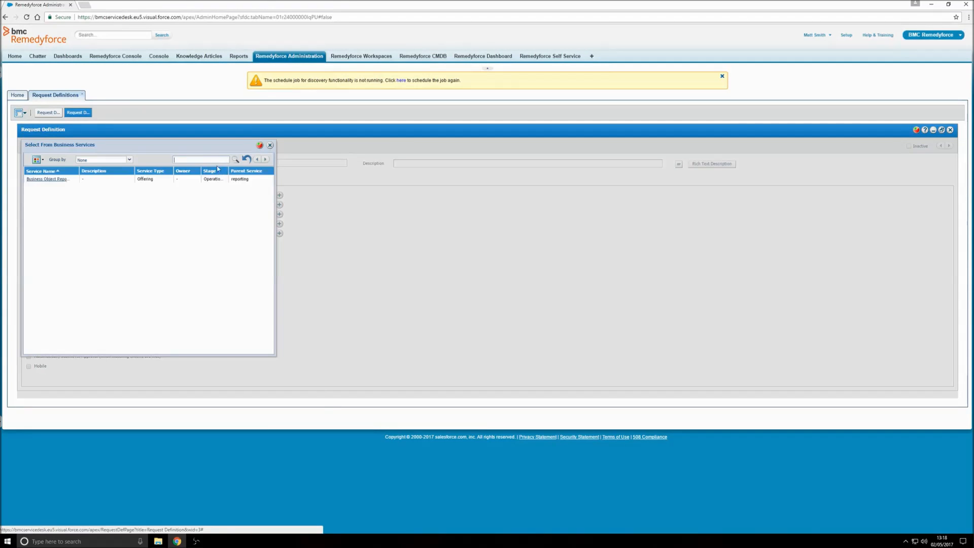
double_click(59, 181)
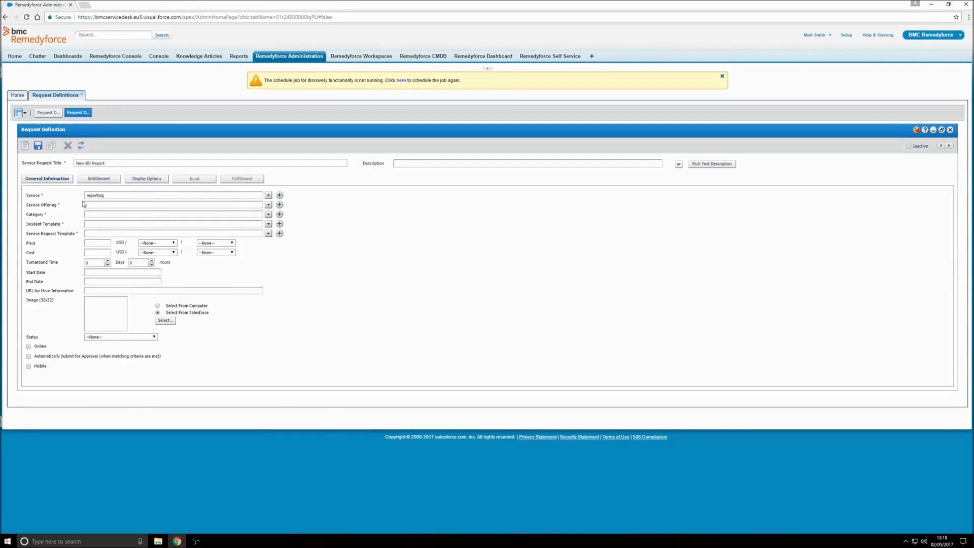
- Find the Reporting category by searching for "report" and assign it to the request definition
left_click(269, 214)
left_click(138, 158)
type("report")
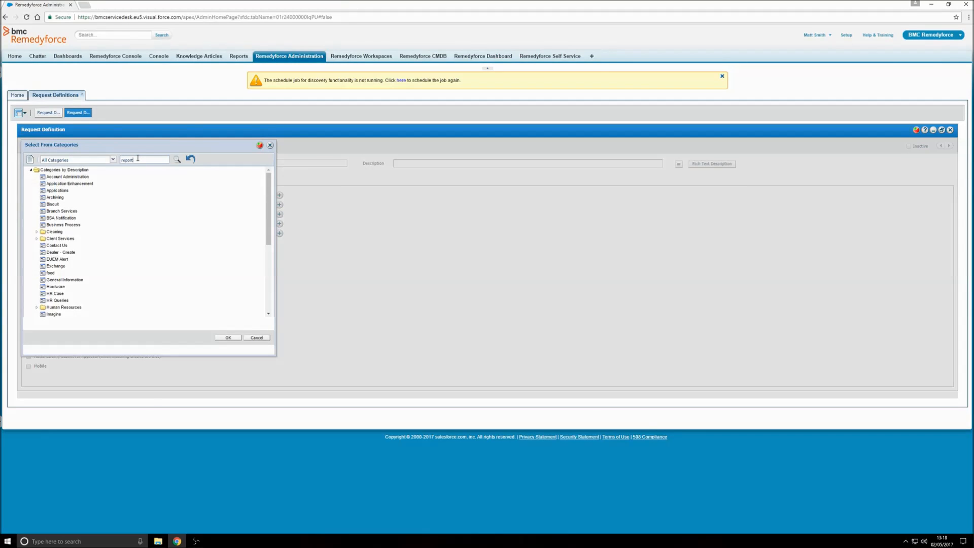
key("Return")
left_click(55, 183)
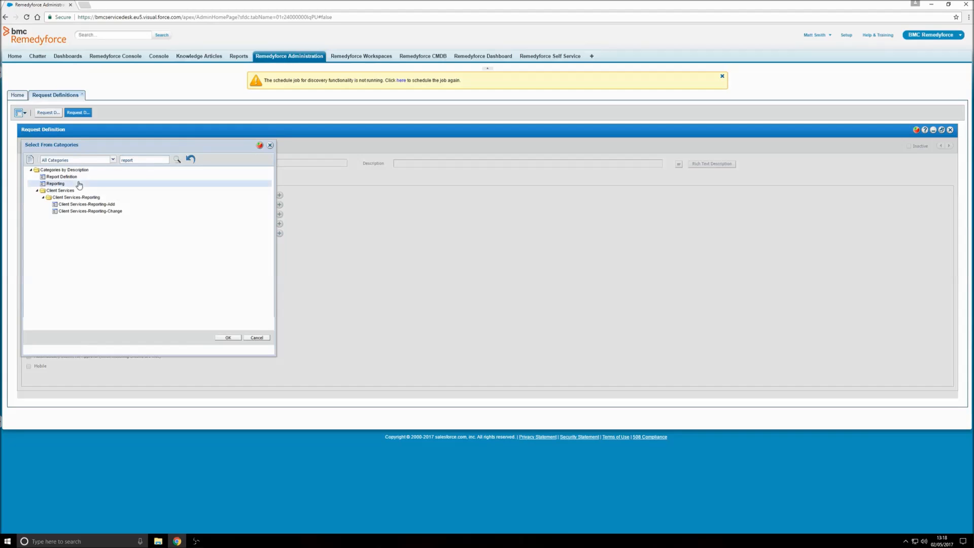
left_click(229, 338)
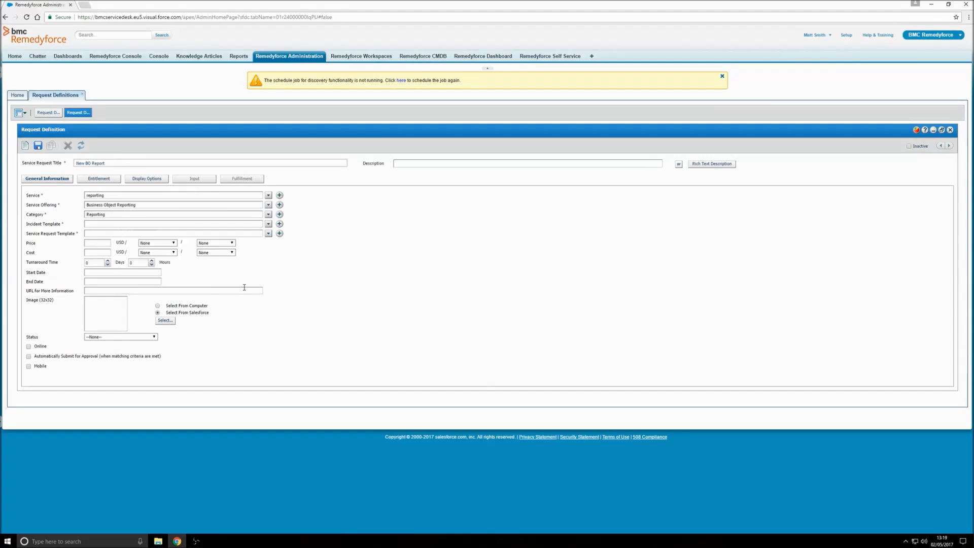
- Look through the existing incident templates, and start a new one named "BO Incident Template" for the request definition
left_click(269, 225)
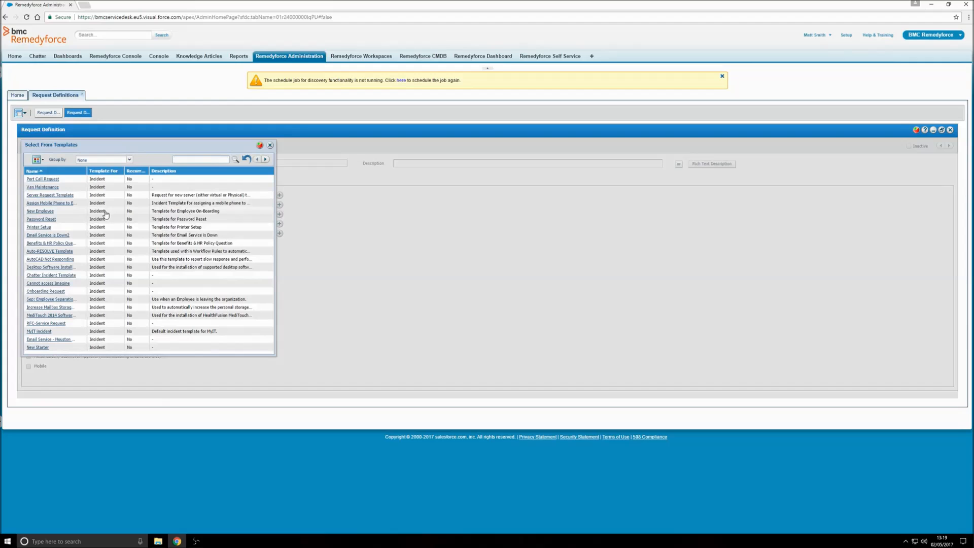
left_click(270, 145)
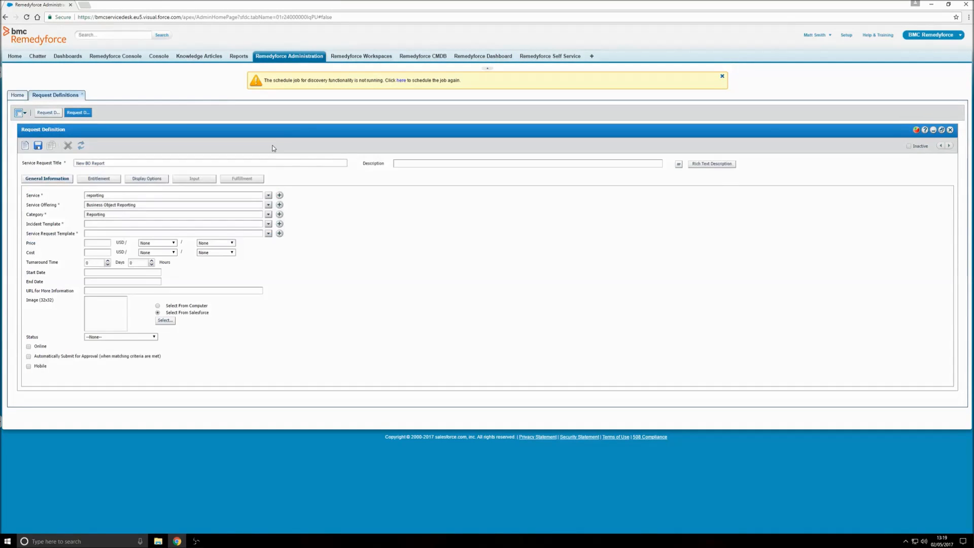
left_click(280, 224)
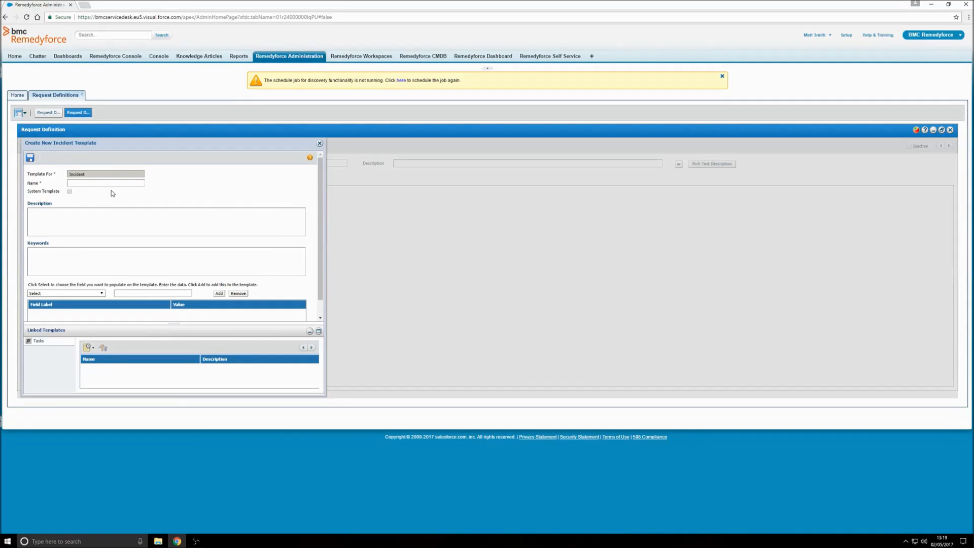
type("BO Incident Template")
- Add the Description field with the value "BO Request" to the incident template's populated fields
scroll(167, 238, "down", 1)
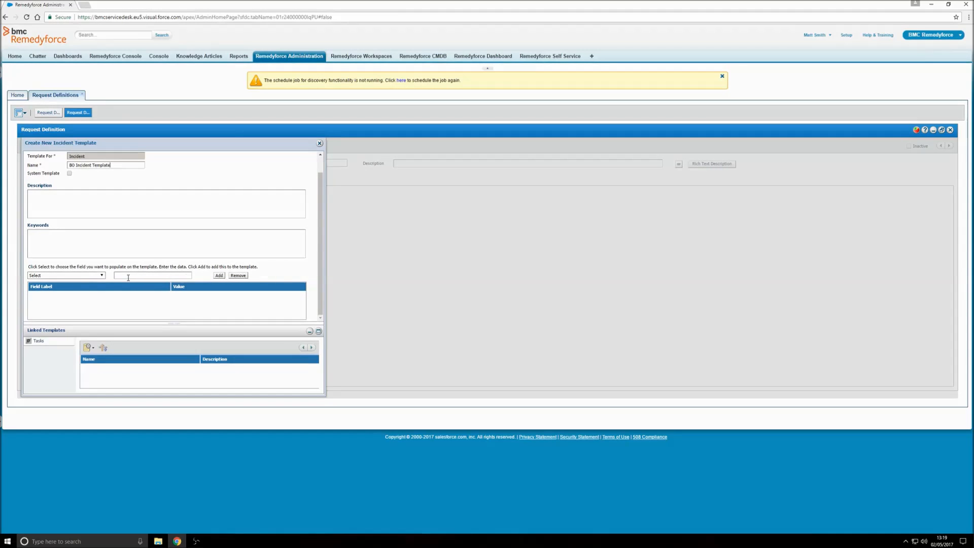
left_click(102, 275)
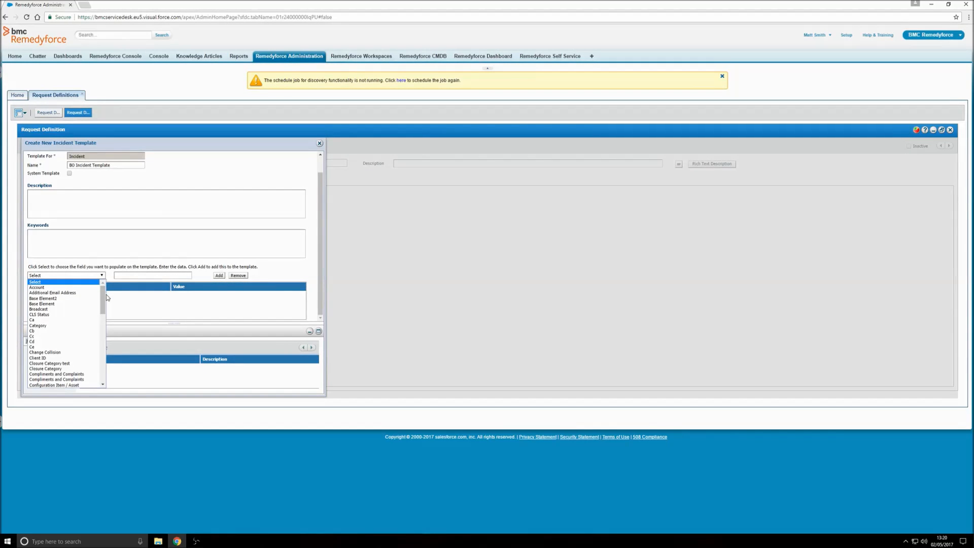
scroll(104, 301, "down", 1)
scroll(106, 302, "down", 2)
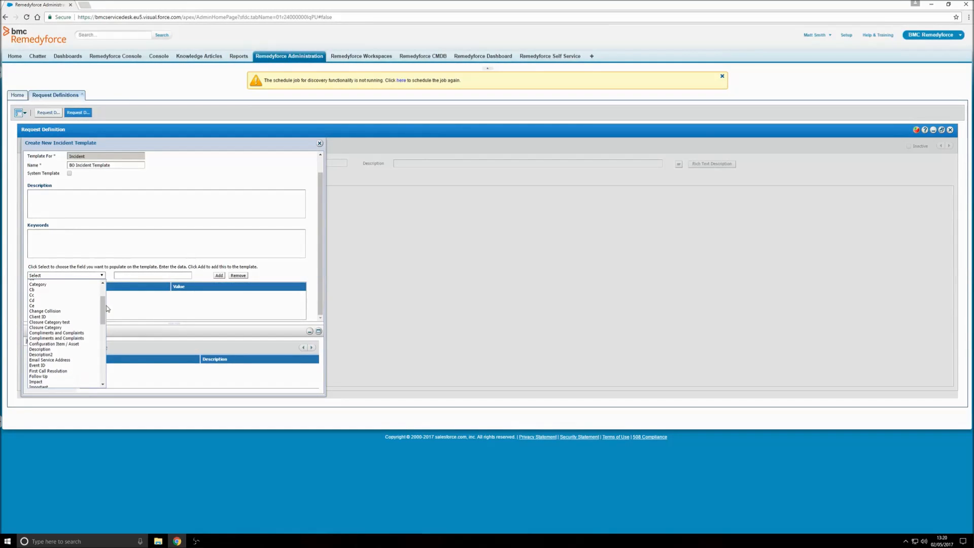
left_click(51, 350)
left_click(139, 283)
type("BO Request")
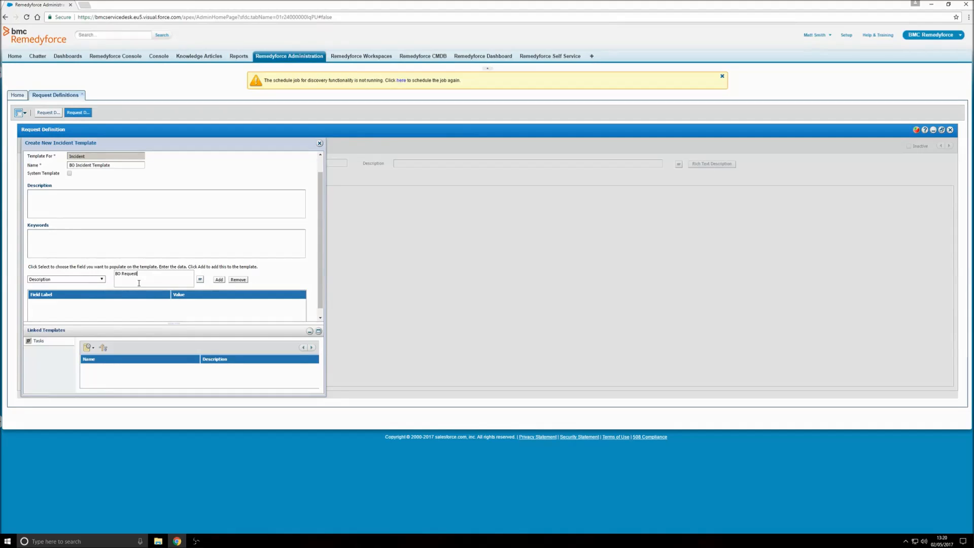
left_click(219, 280)
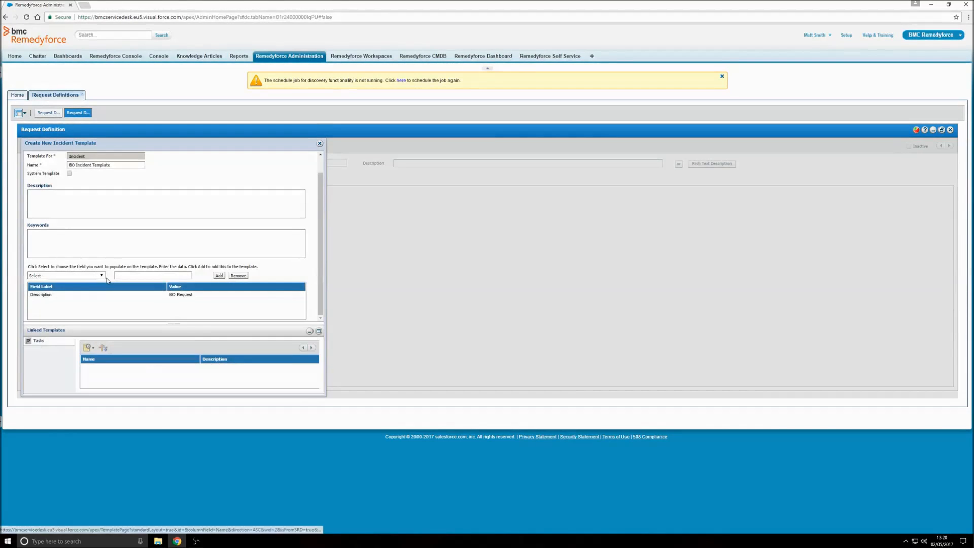
- Add the Owner ID field to the incident template with the 2ND Line Test queue as its value
left_click(102, 276)
left_click_drag(103, 290, 108, 347)
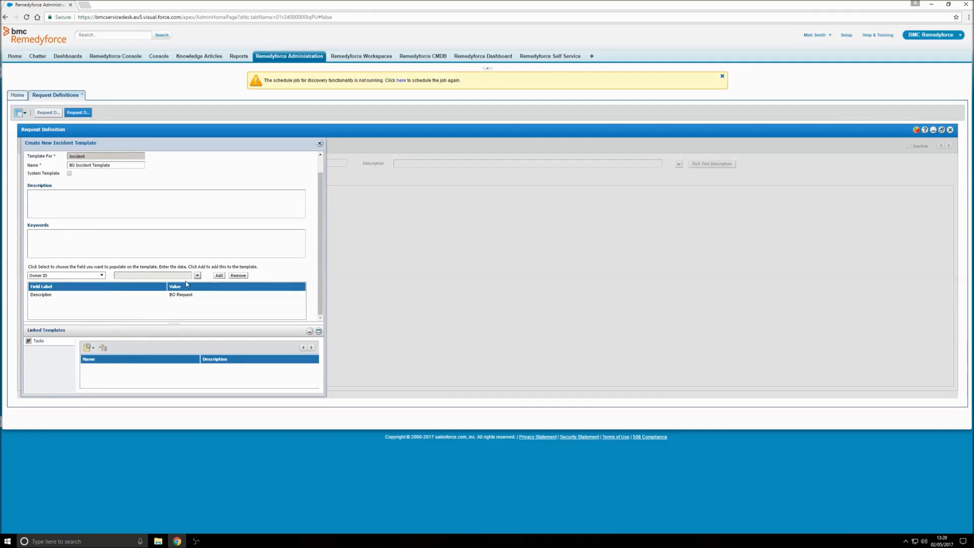
left_click(198, 276)
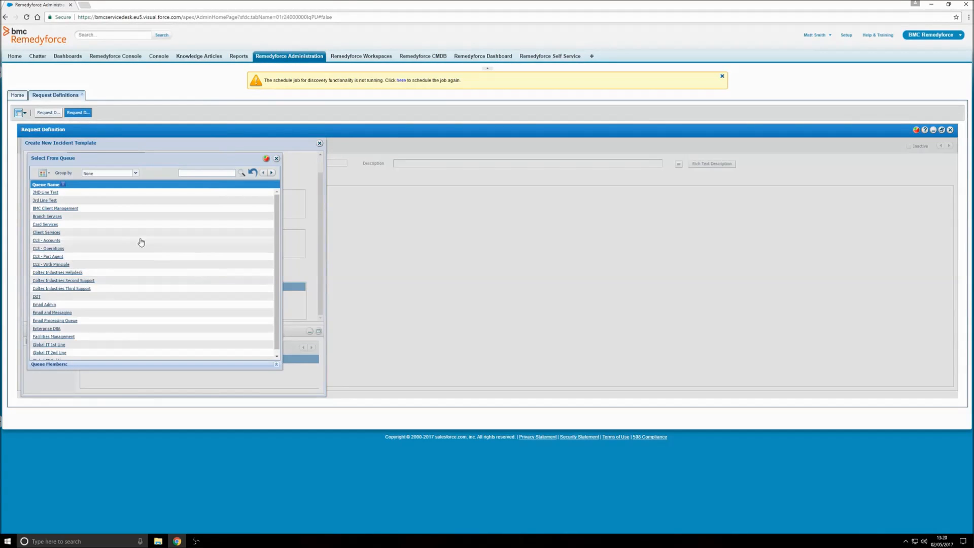
double_click(45, 193)
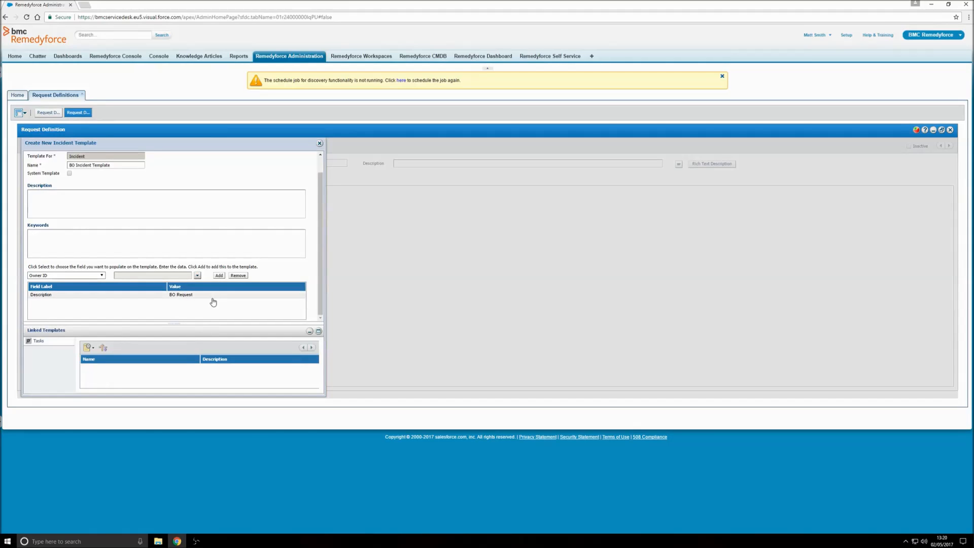
left_click(219, 276)
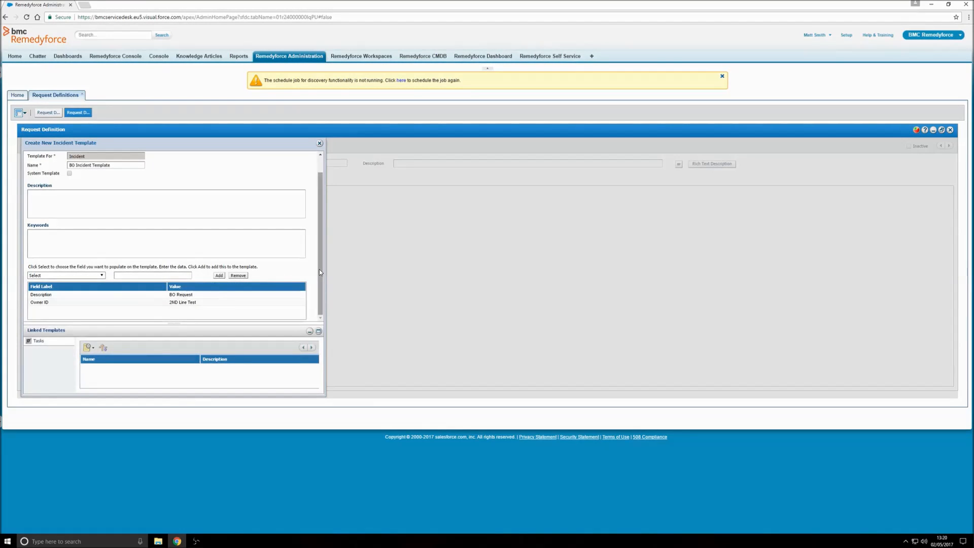
- Save the incident template and return to the request definition
left_click(31, 158)
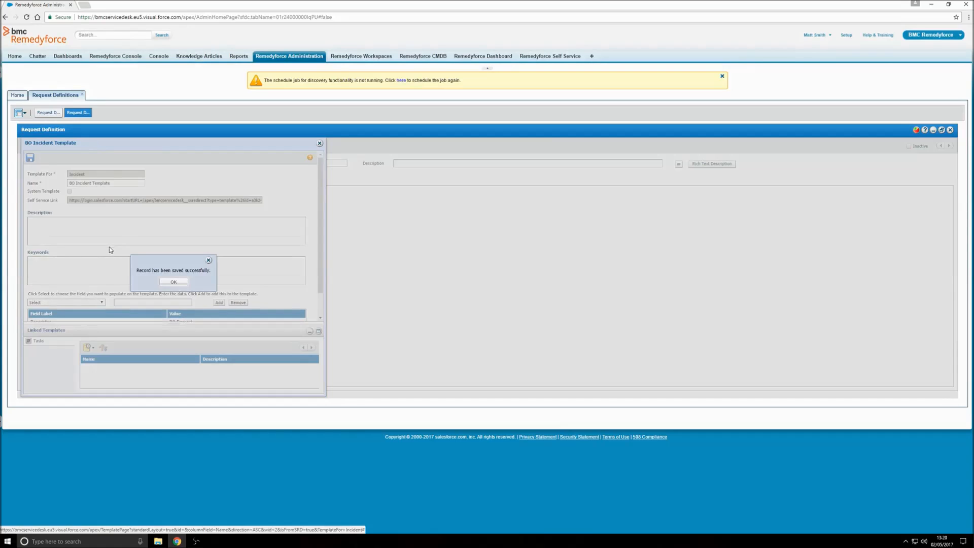
left_click(174, 282)
left_click(319, 144)
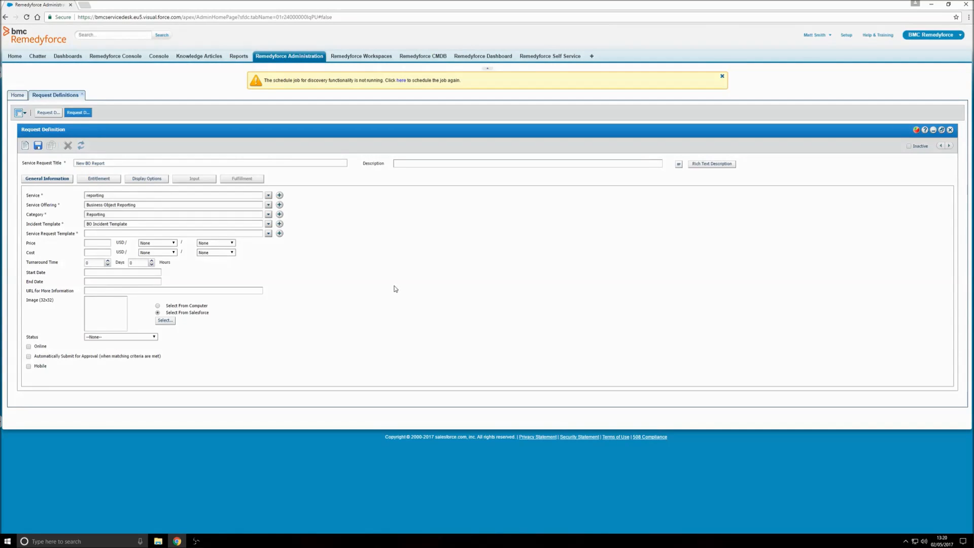
- Create and save a service request template named "BO Request REQ" linked to BO Incident Template, without any populated fields
left_click(280, 234)
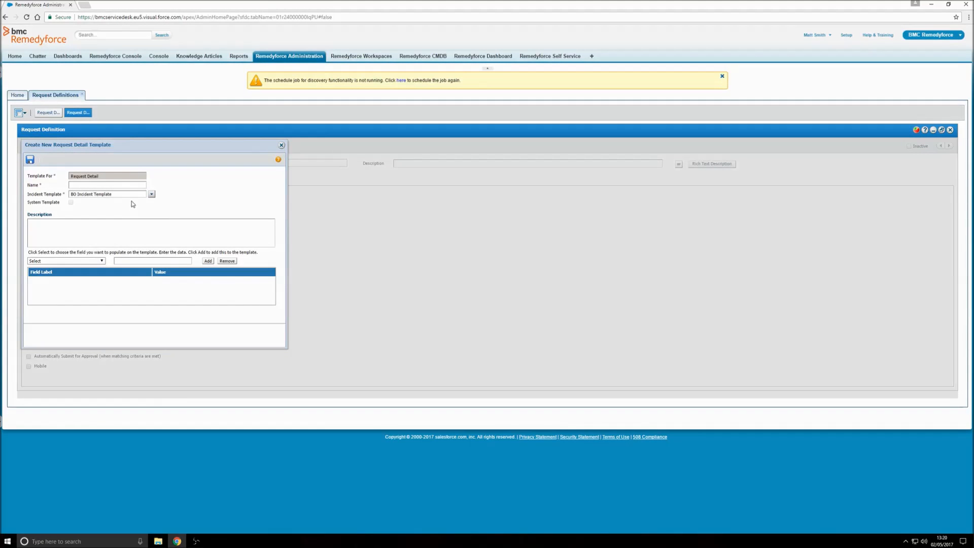
type("BO")
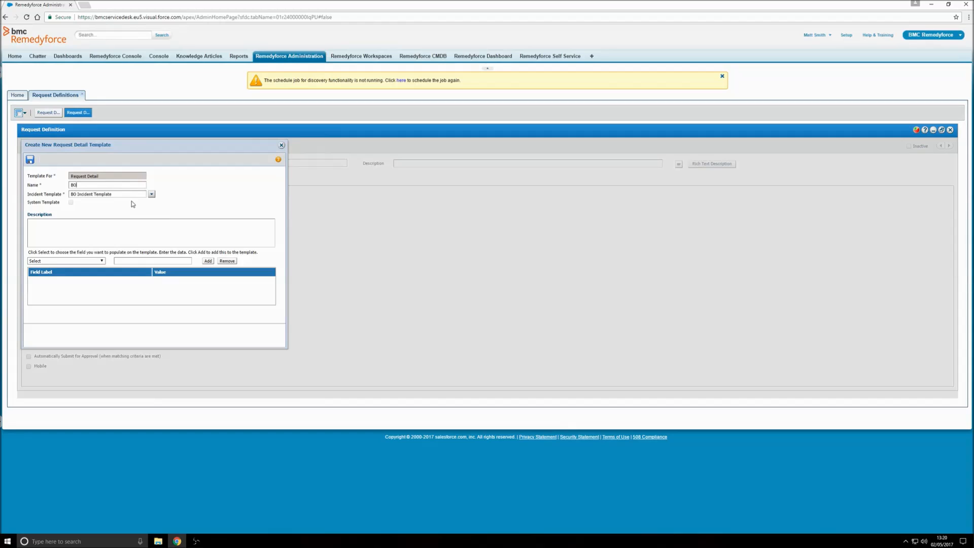
type(" Request REQ")
left_click(104, 261)
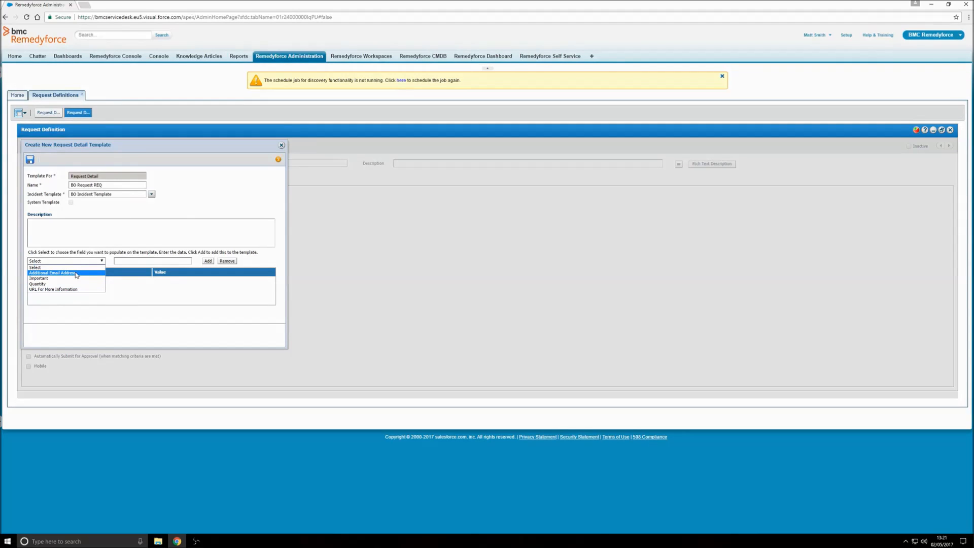
left_click(196, 186)
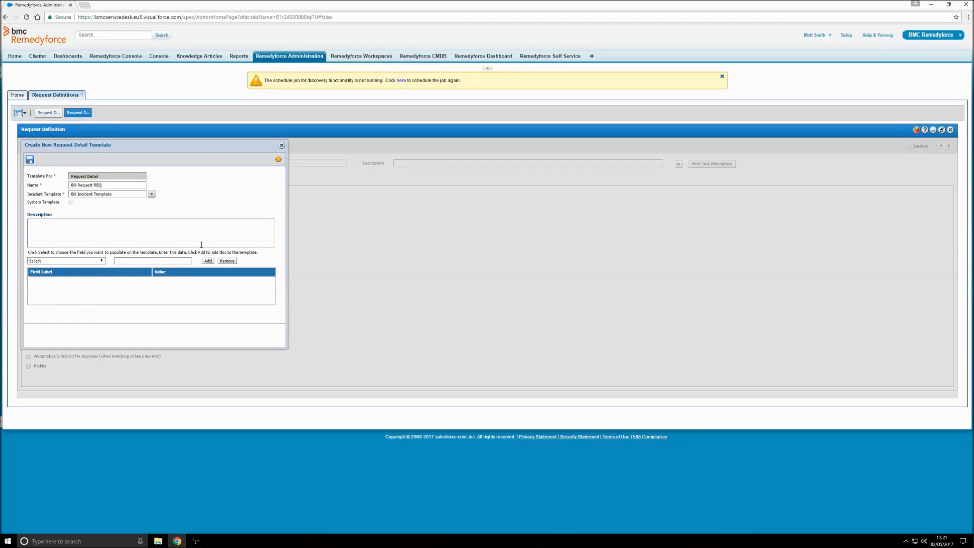
left_click(30, 159)
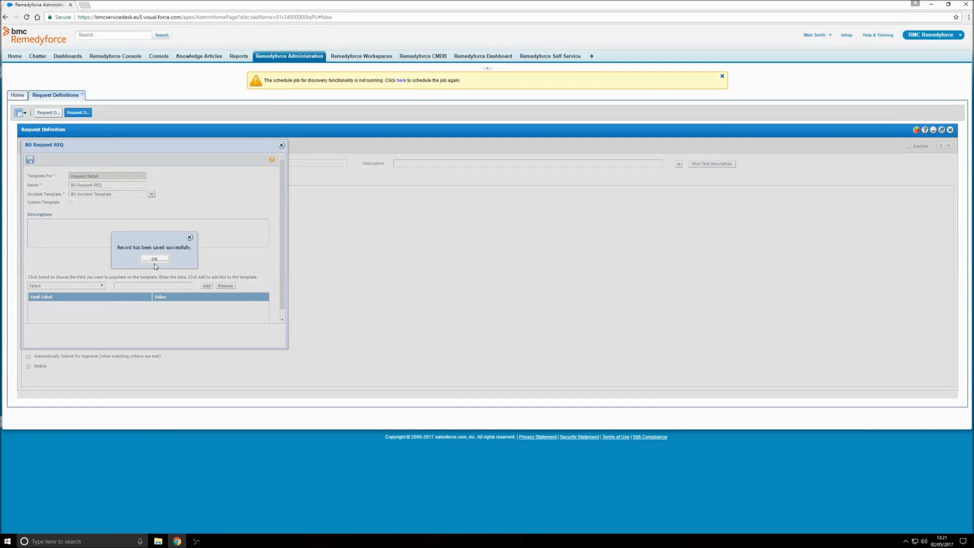
left_click(154, 260)
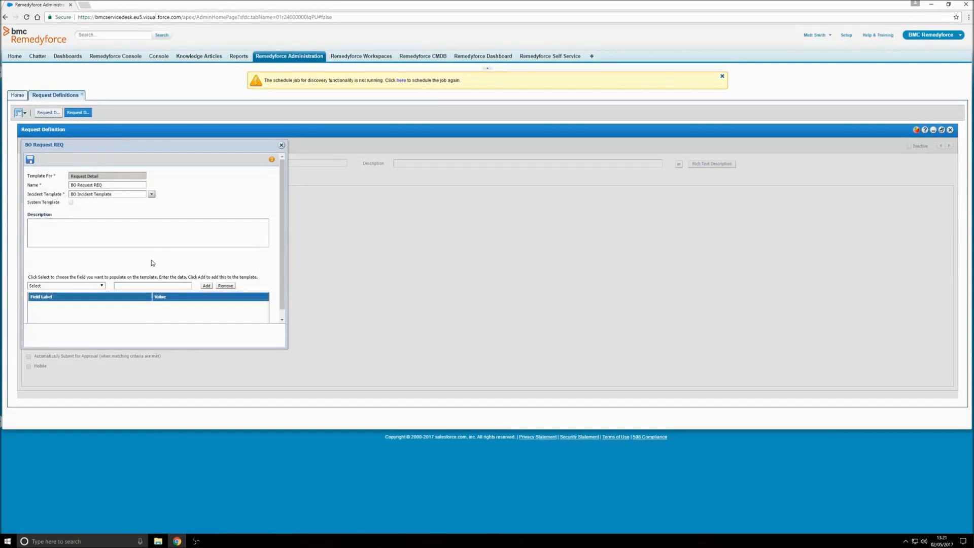
left_click(281, 146)
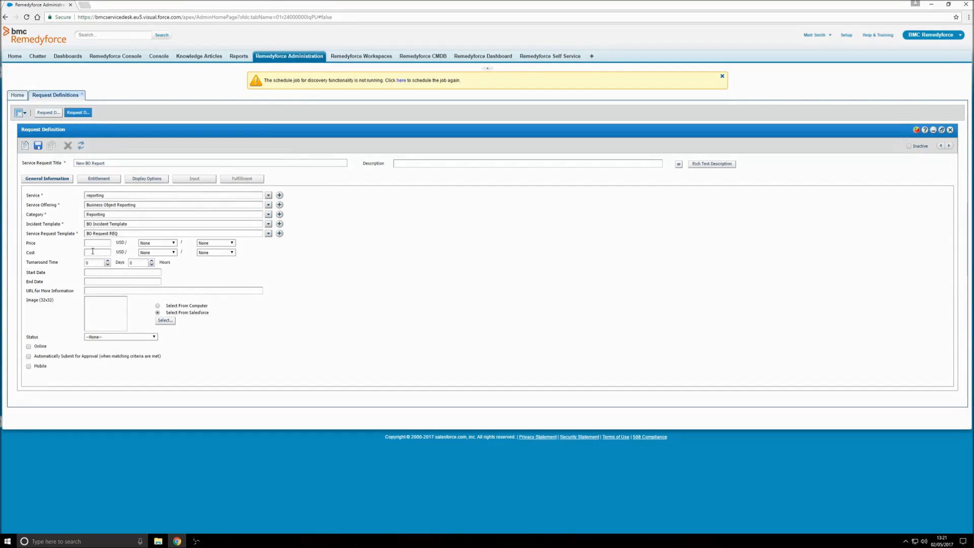
left_click(170, 245)
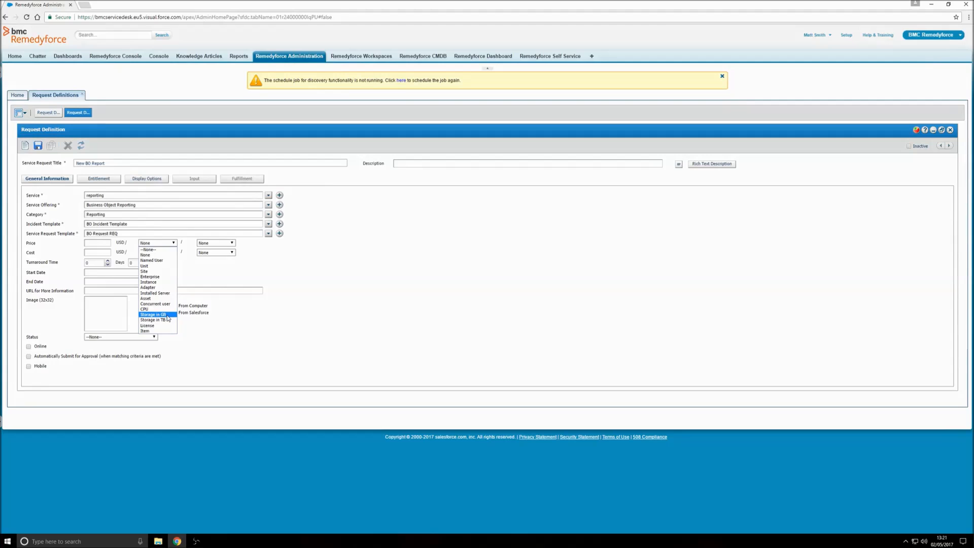
left_click(215, 243)
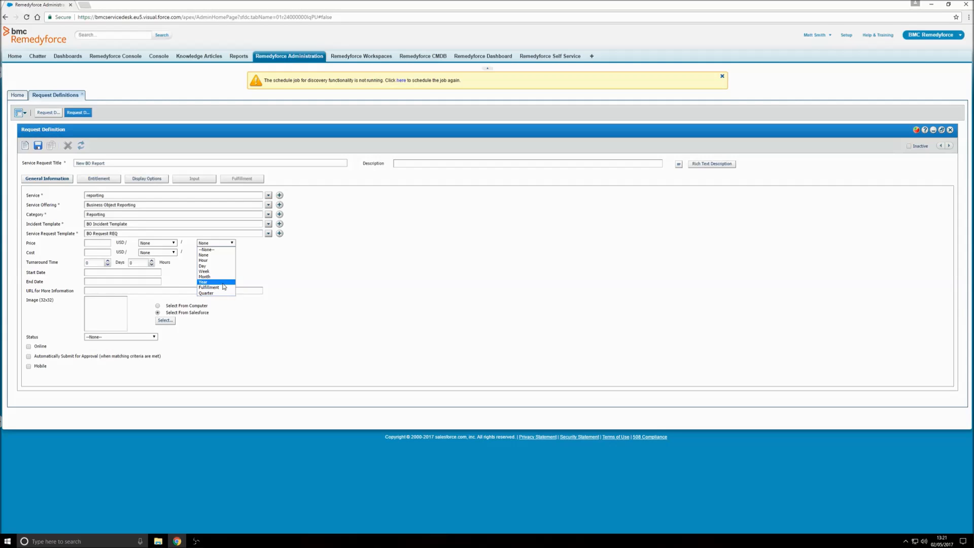
left_click(288, 264)
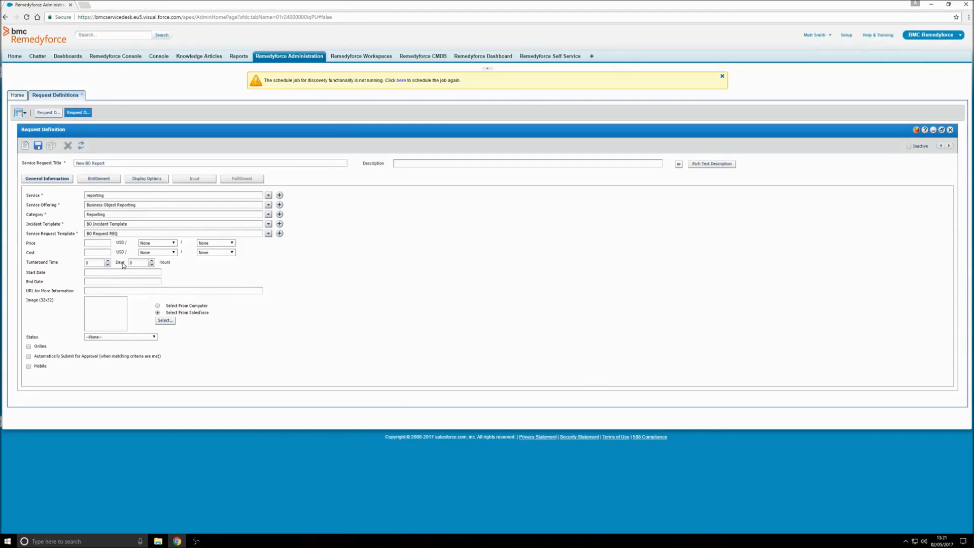
- Set the request definition's start date to 01/05/2017 and its end date to 24/05/2017
left_click(86, 270)
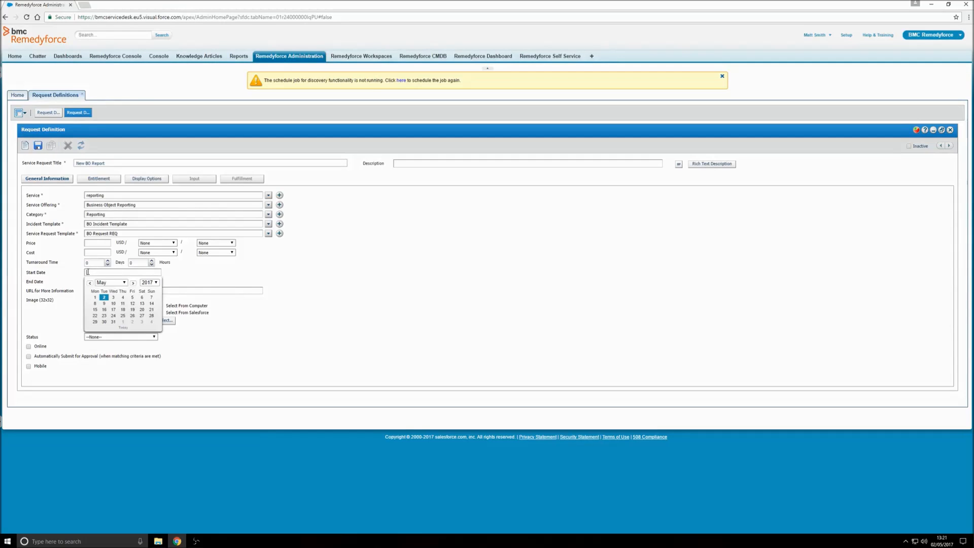
left_click(95, 300)
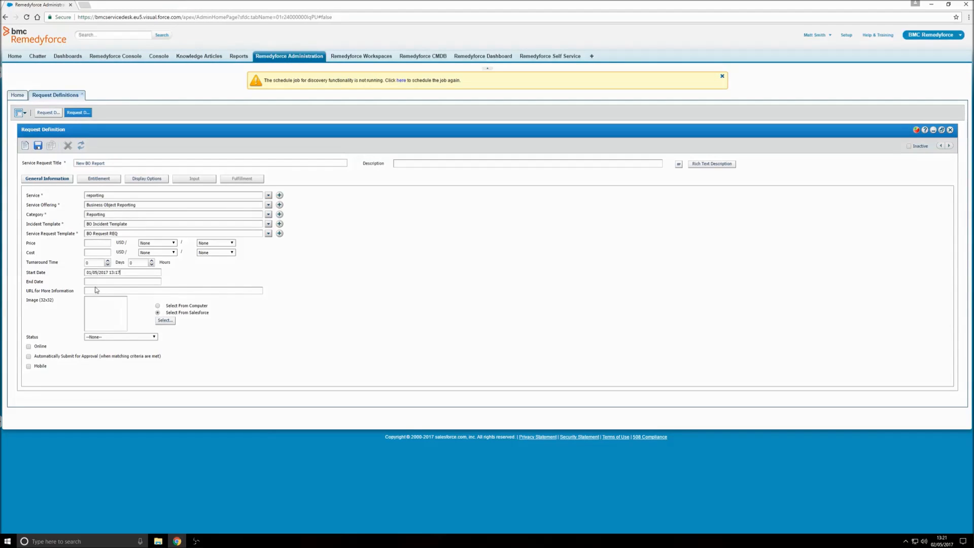
left_click(97, 281)
left_click(114, 327)
- Assign the BusinessAnalytics-32 image from the Salesforce documents to the request definition
left_click(205, 290)
left_click(165, 320)
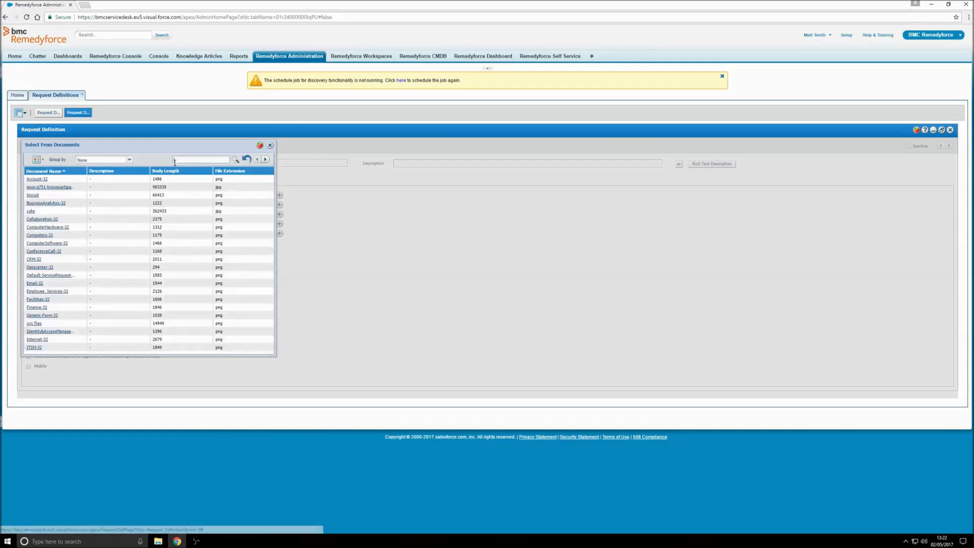
left_click(47, 203)
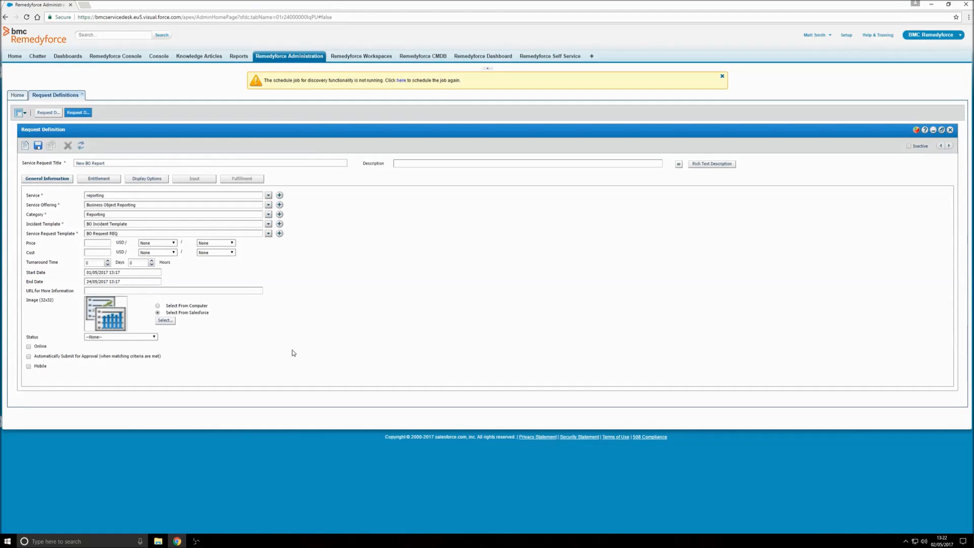
- Set the request definition's status to Deployed
left_click(154, 337)
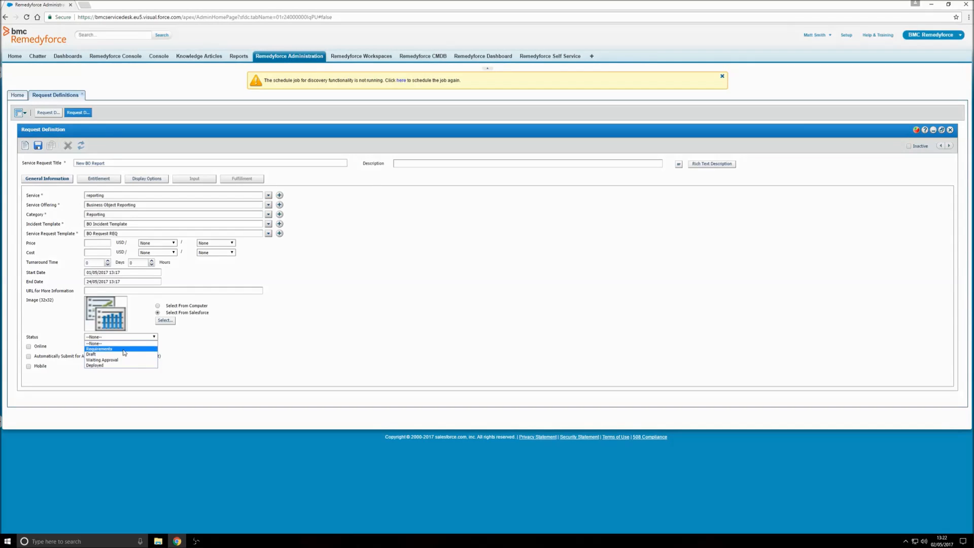
left_click(103, 367)
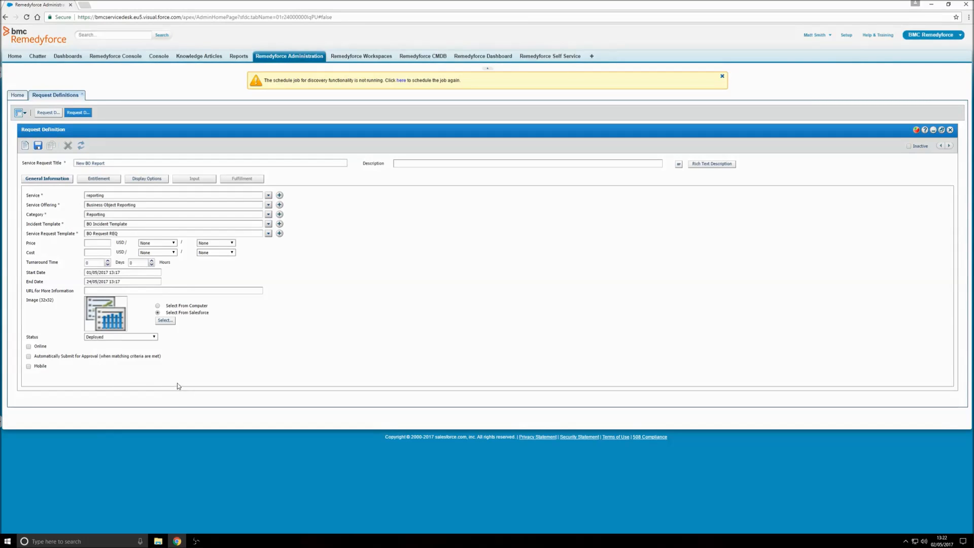
left_click(152, 338)
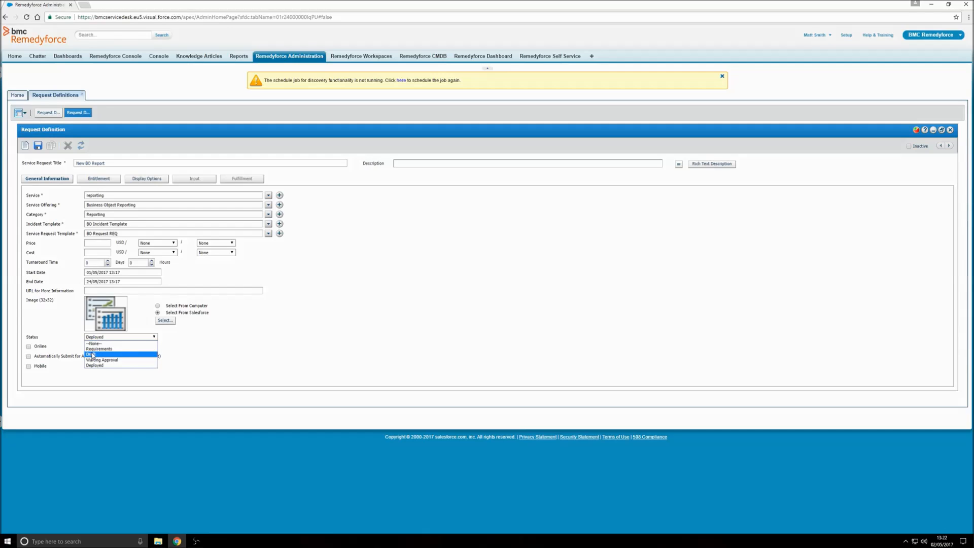
left_click(102, 366)
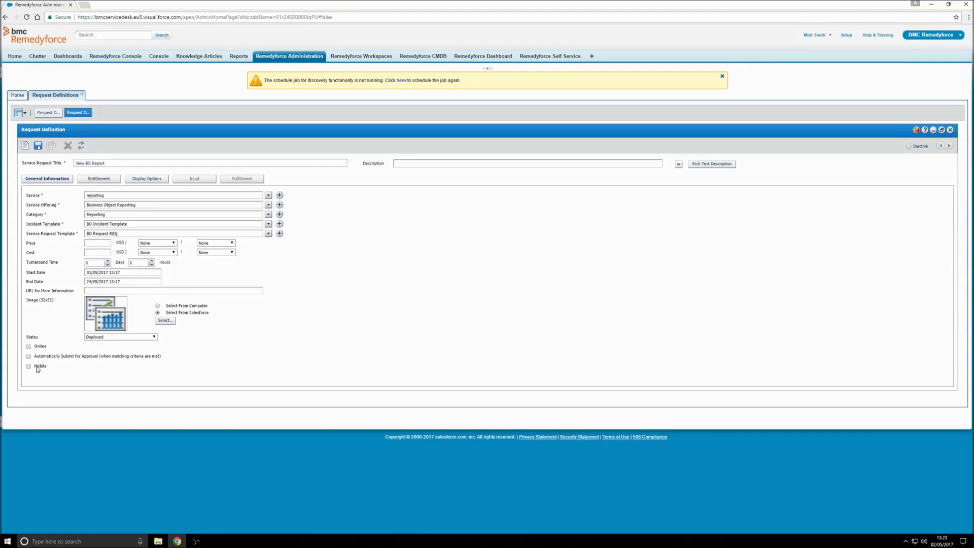
- Enable the Online, Automatically Submit for Approval and Mobile options, and save the request definition
left_click(29, 347)
left_click(29, 357)
left_click(28, 367)
left_click(40, 147)
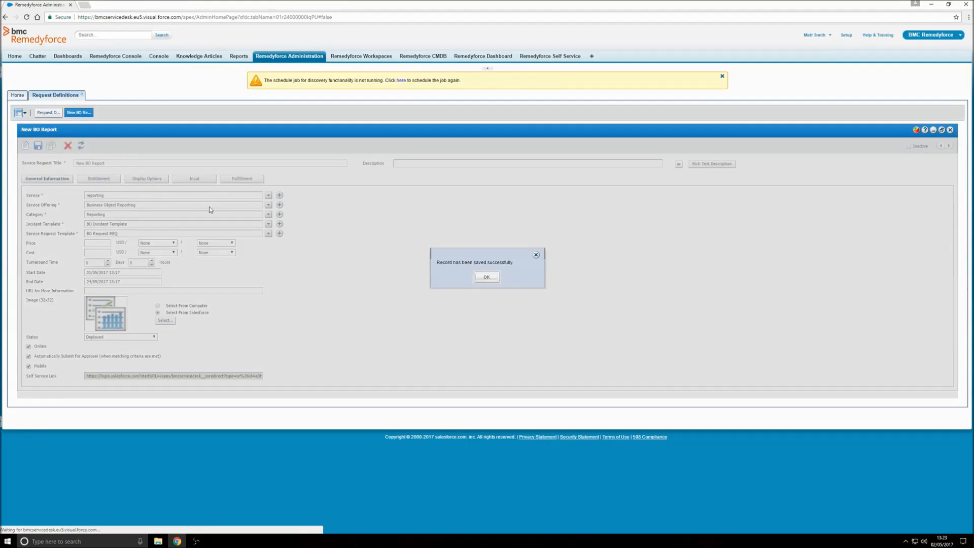
left_click(486, 276)
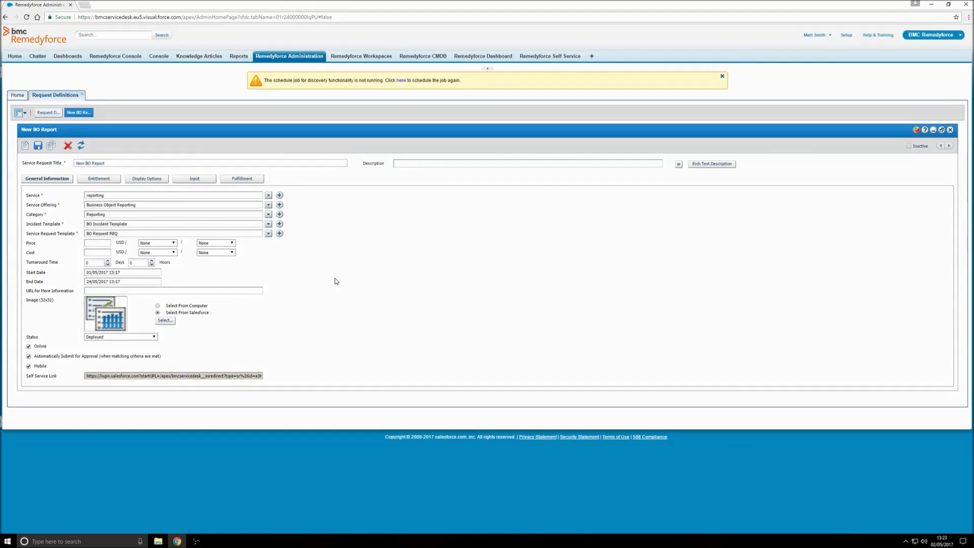
- Try limiting the request's entitlement to selected accounts, adding only Busy Bee Books
left_click(99, 181)
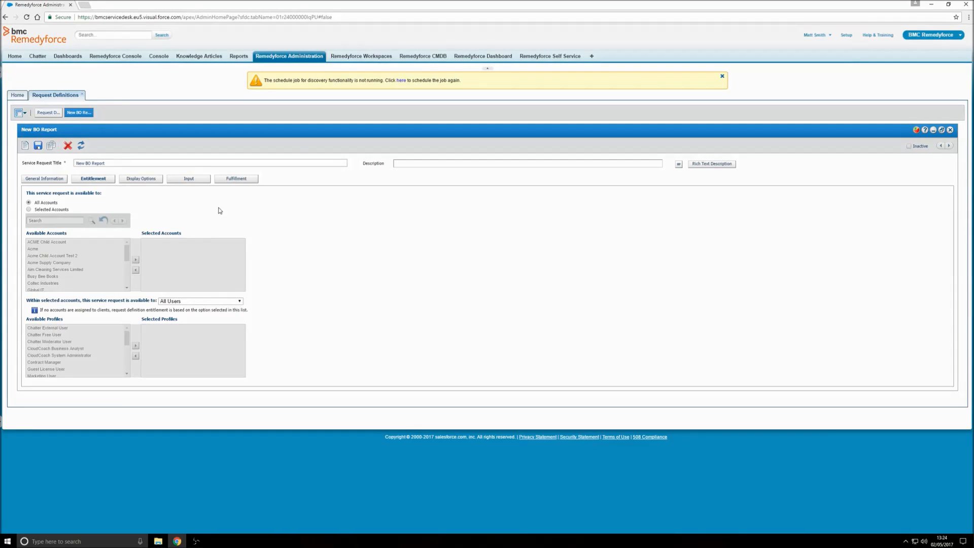
left_click(218, 302)
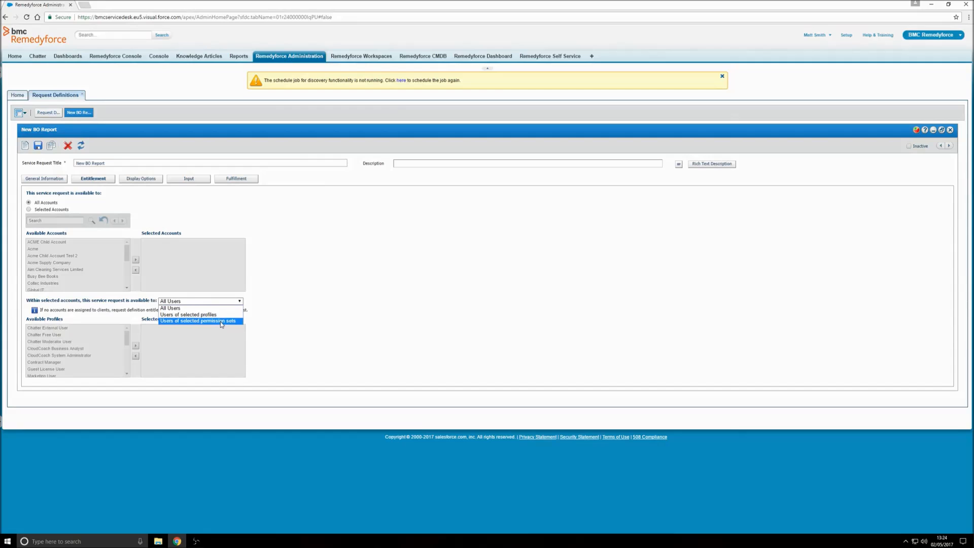
left_click(288, 244)
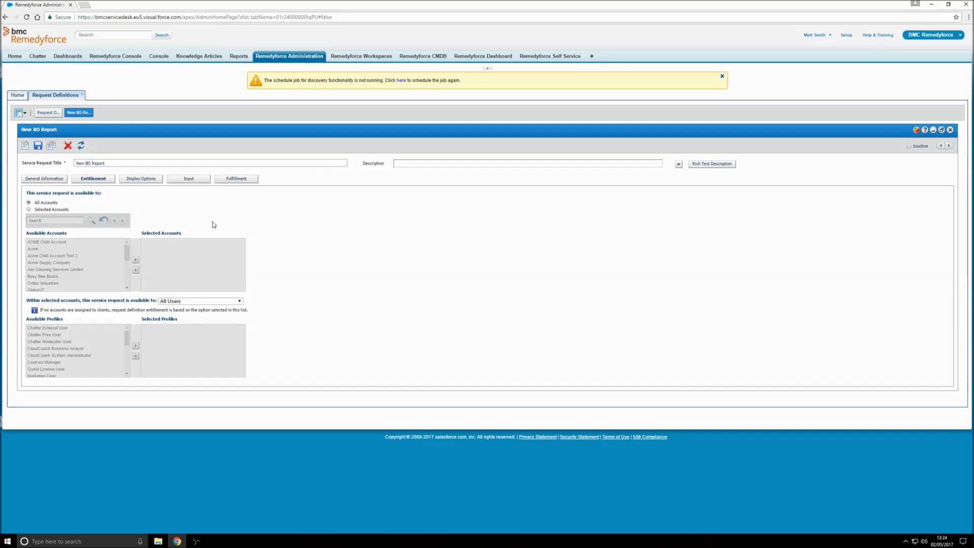
left_click(29, 209)
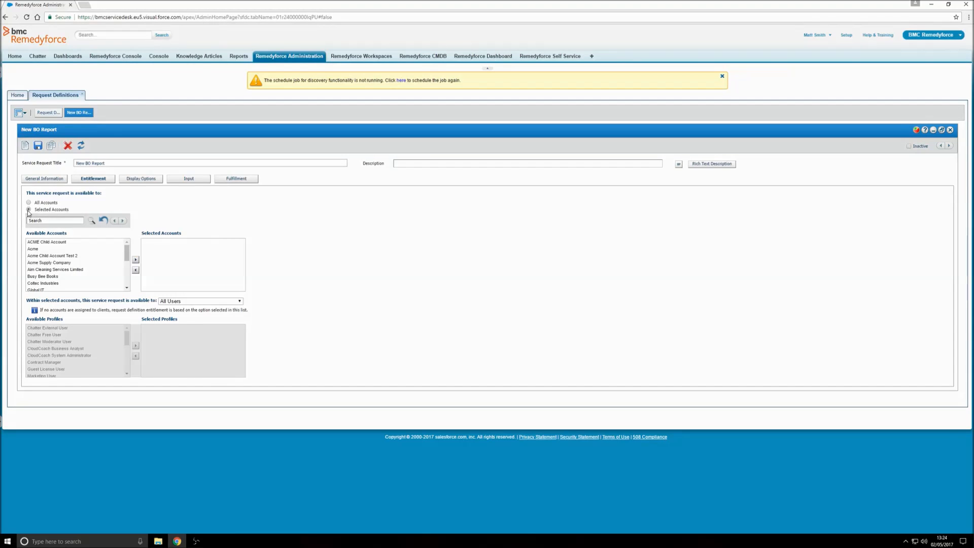
left_click(102, 276)
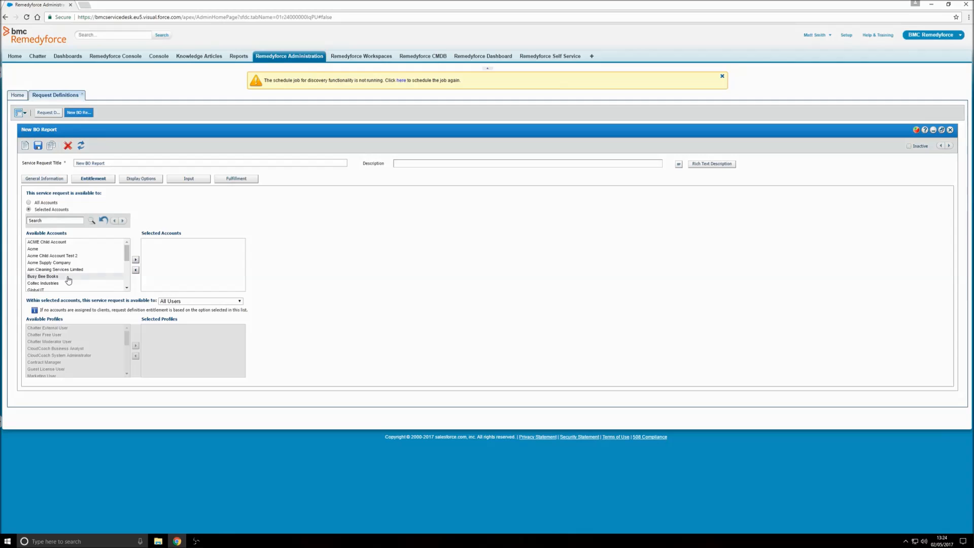
left_click(135, 261)
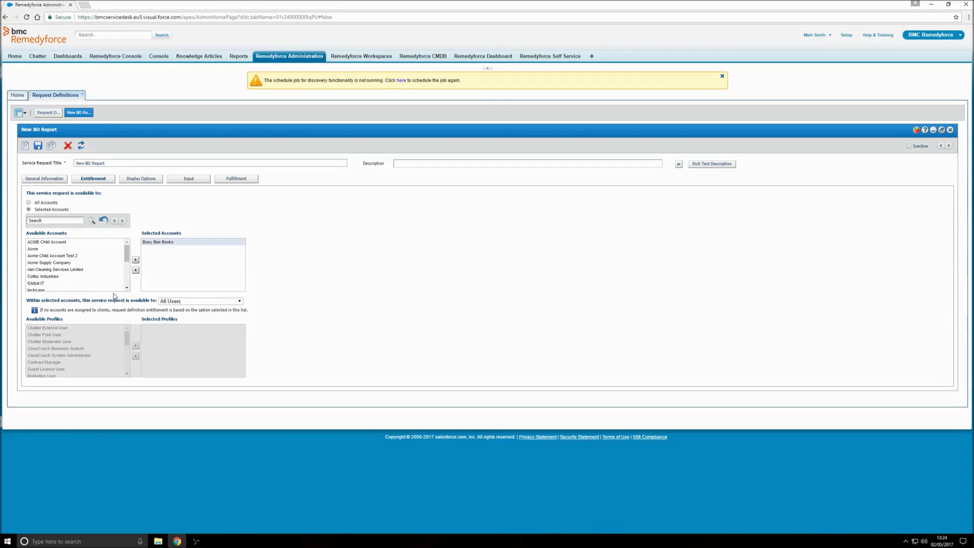
- Try restricting the entitlement to users of selected profiles, adding the ServiceDesk Change Manager profile
left_click(183, 301)
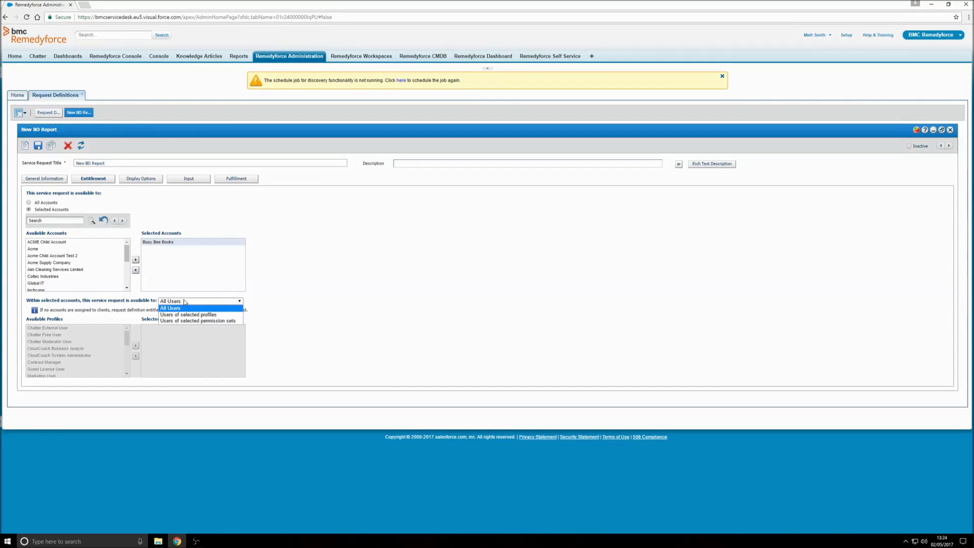
left_click(190, 315)
left_click_drag(127, 338, 129, 362)
left_click(91, 328)
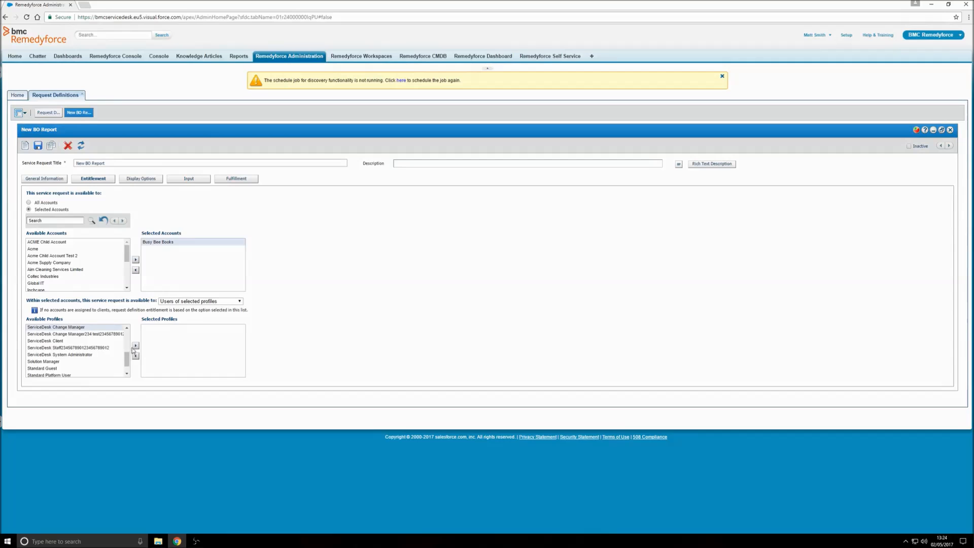
left_click(135, 346)
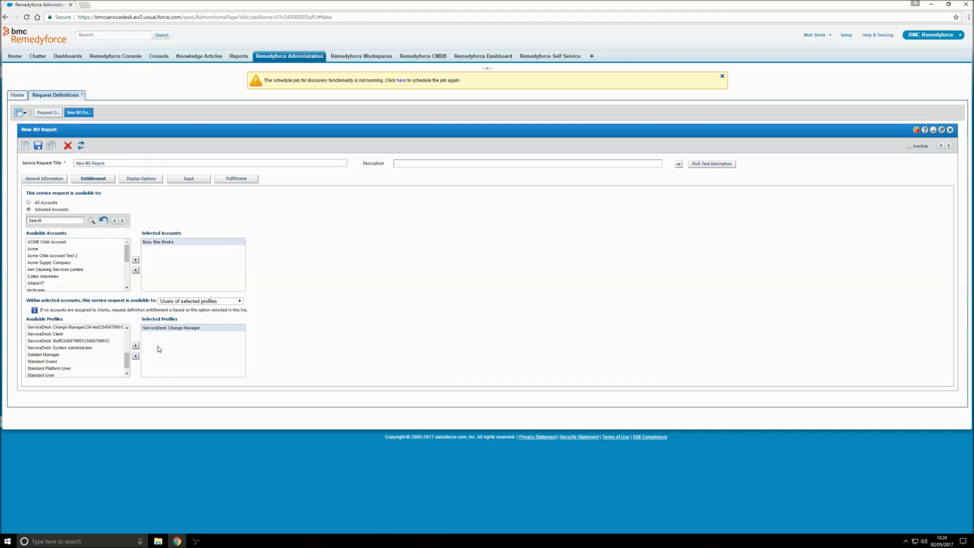
- Remove the selected profile and account from the entitlement and make the request available to all accounts again
left_click(136, 357)
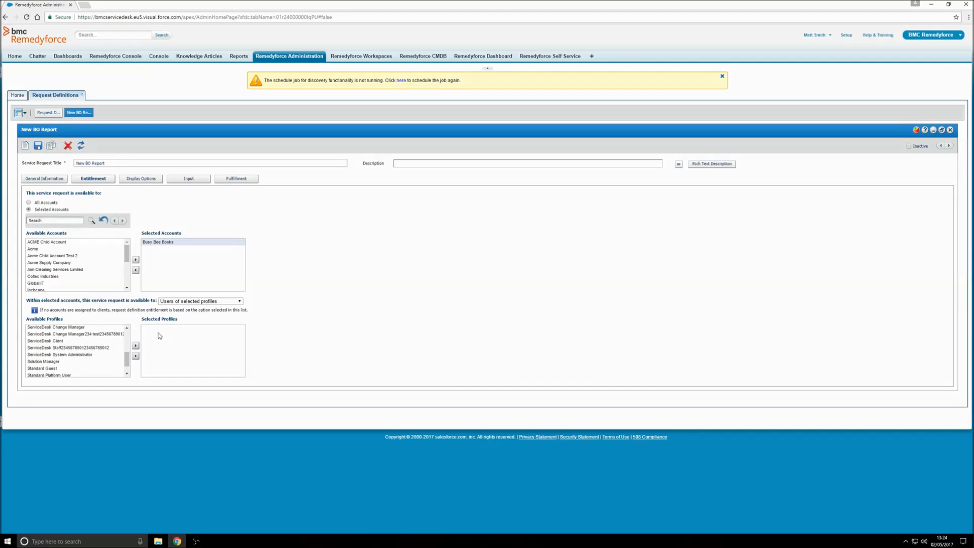
left_click(135, 270)
left_click(36, 203)
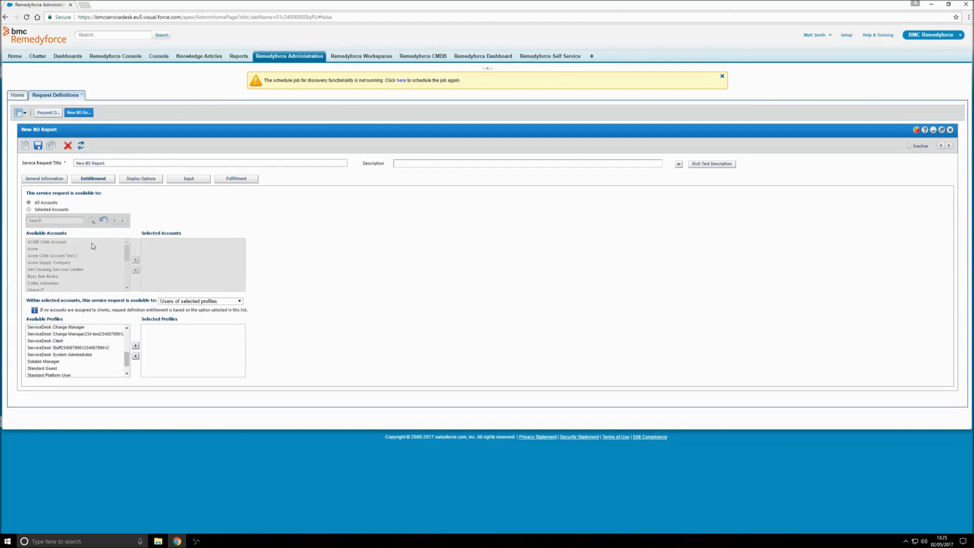
- In the display options, show Turnaround Time, Price, Date Expected, Phone, Email, Instructions, Assigned To and Approvals to the user
left_click(137, 179)
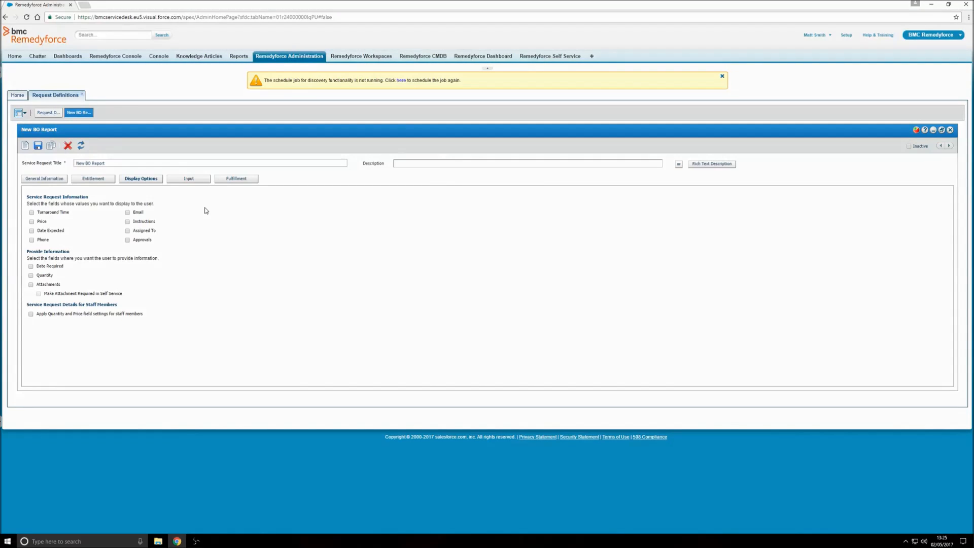
left_click(32, 213)
left_click(32, 221)
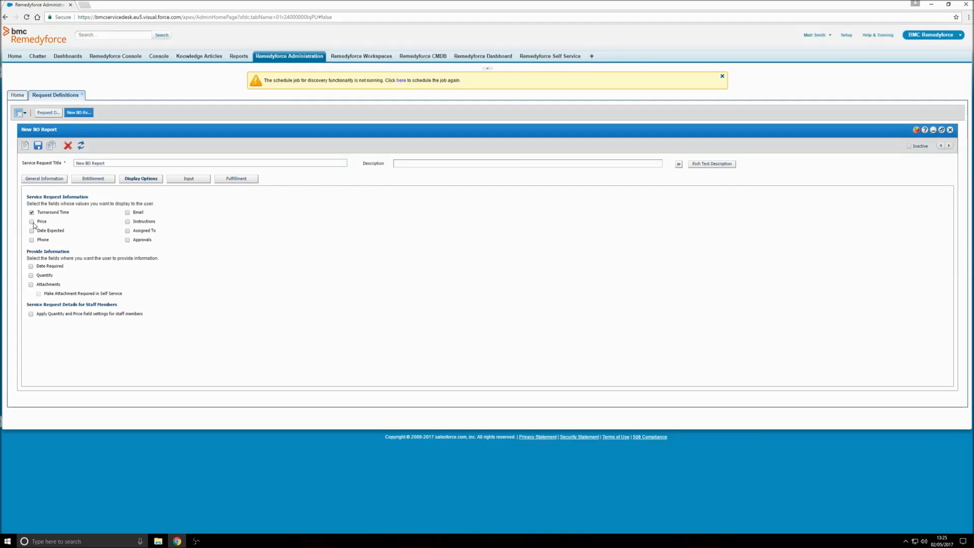
left_click(32, 231)
left_click(127, 213)
left_click(127, 222)
left_click(127, 231)
left_click(127, 240)
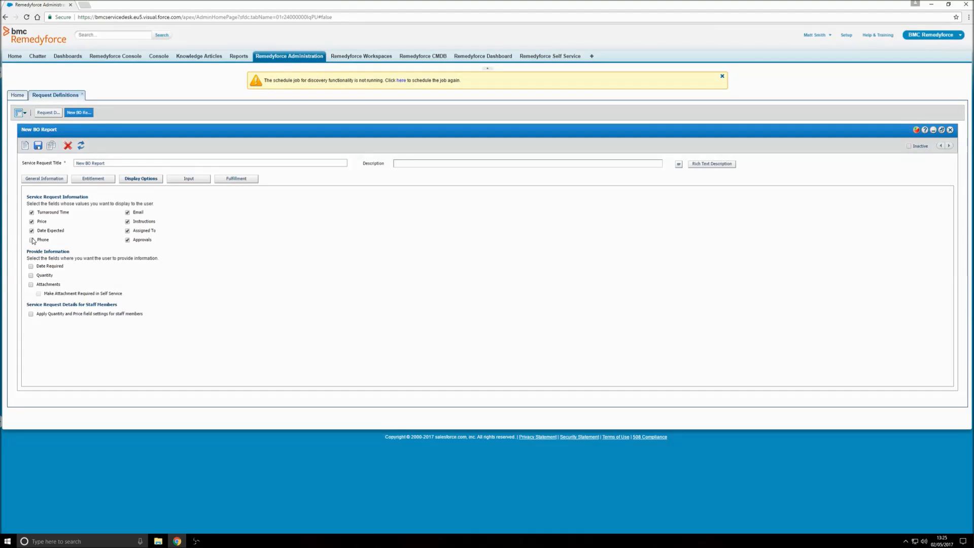
left_click(32, 240)
- Let users provide Date Required, Quantity and Attachments, and try to save the request definition
left_click(31, 267)
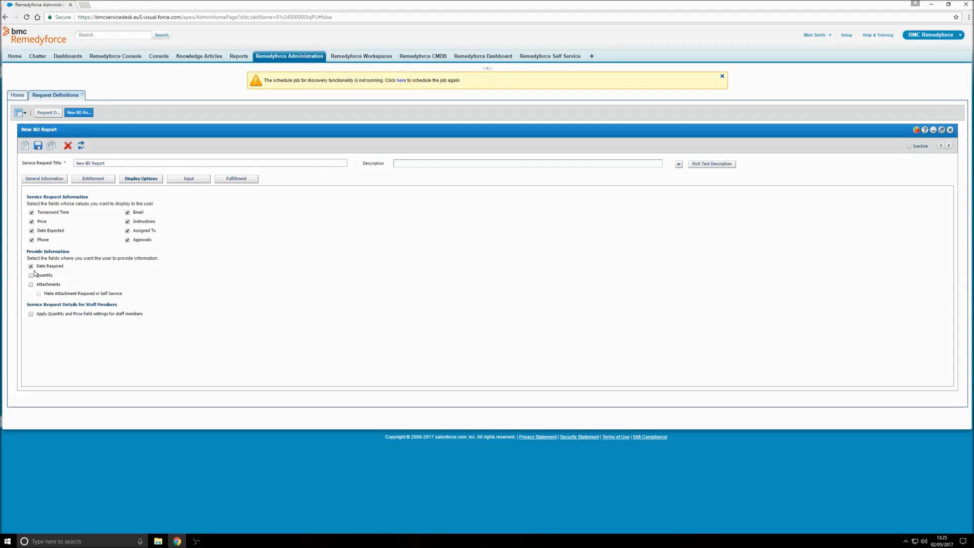
left_click(32, 275)
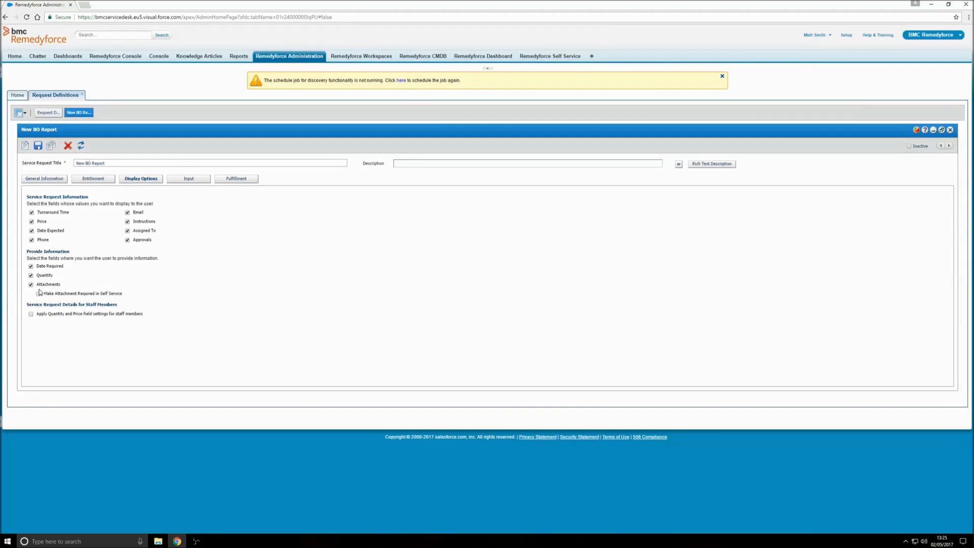
left_click(38, 146)
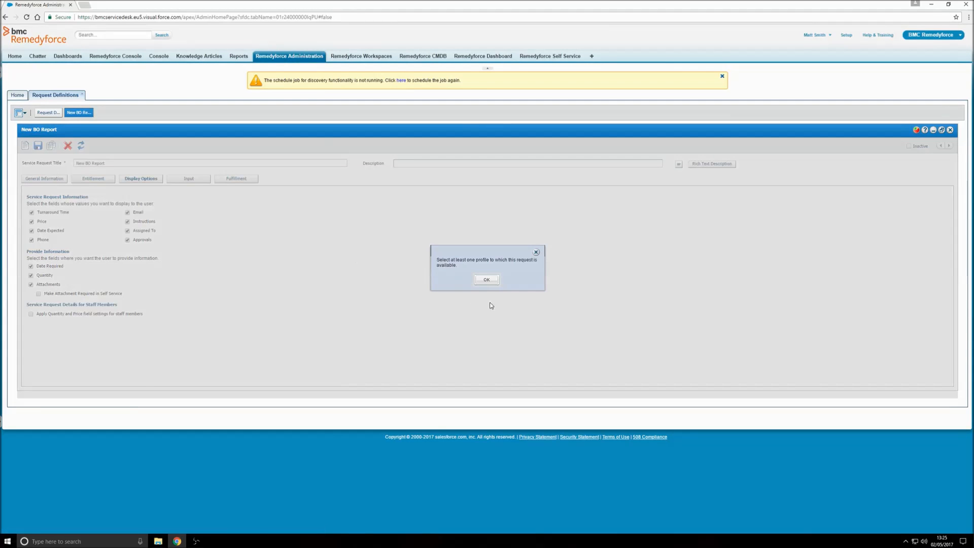
left_click(487, 280)
- Set the entitlement within accounts to All Users and save the request definition
left_click(93, 179)
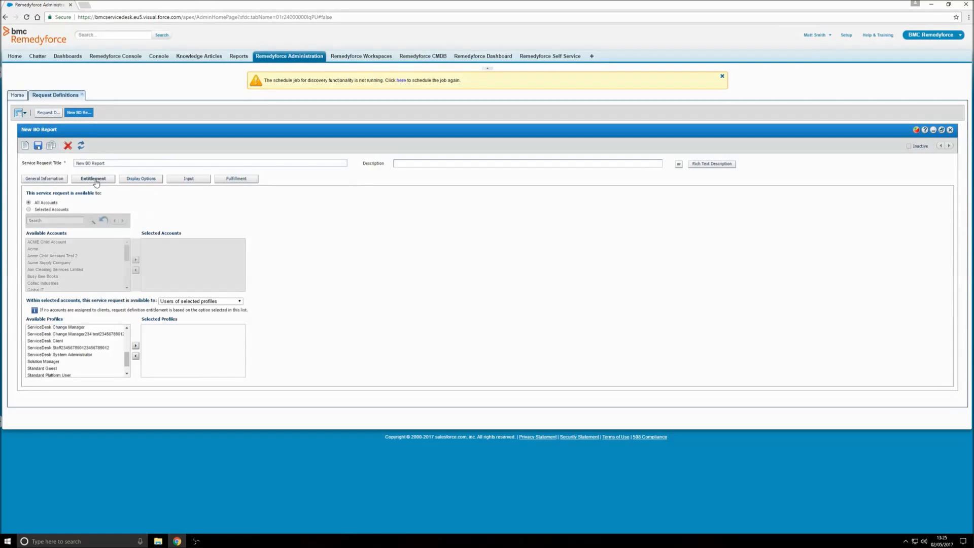
left_click(177, 300)
left_click(183, 308)
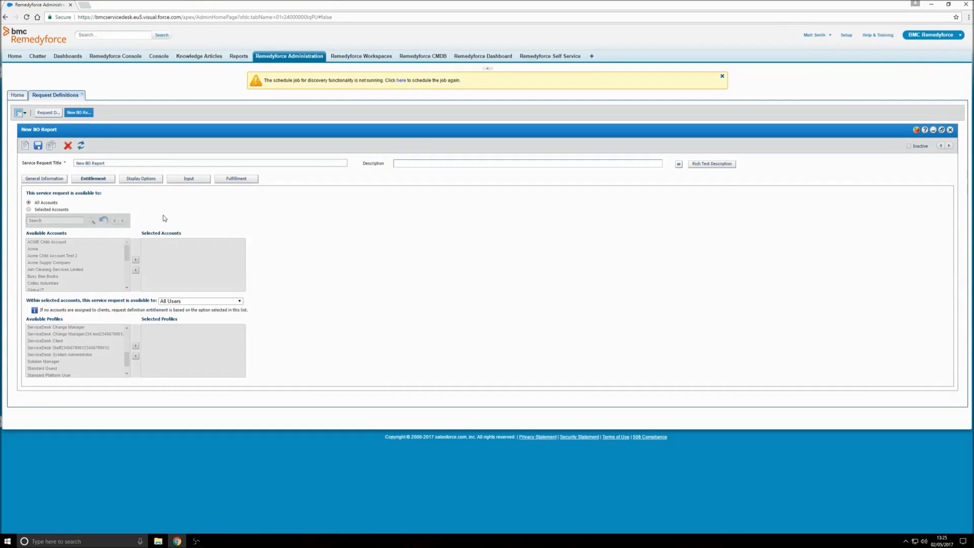
left_click(155, 181)
left_click(38, 145)
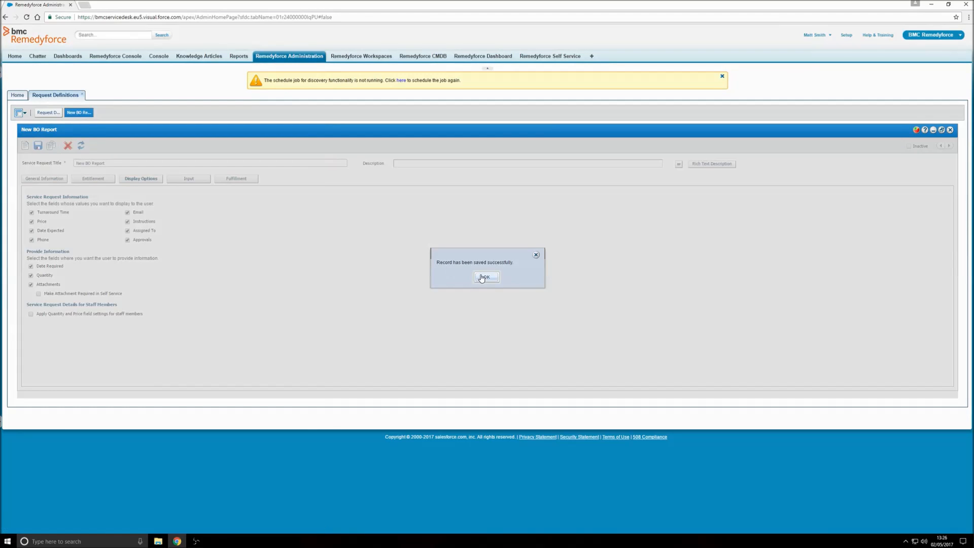
left_click(482, 277)
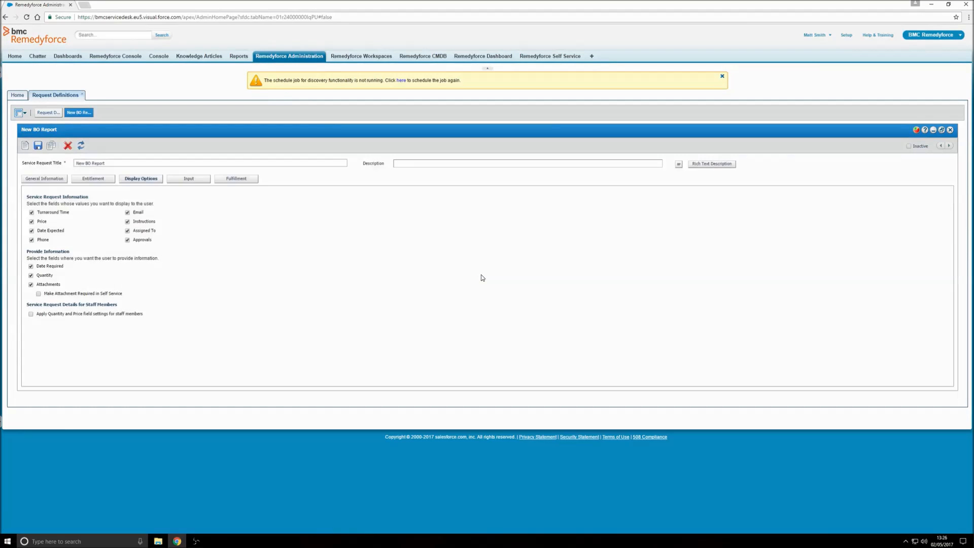
- In the request's input settings, enter the user instructions "Fill out this form to request a new BO report"
left_click(196, 183)
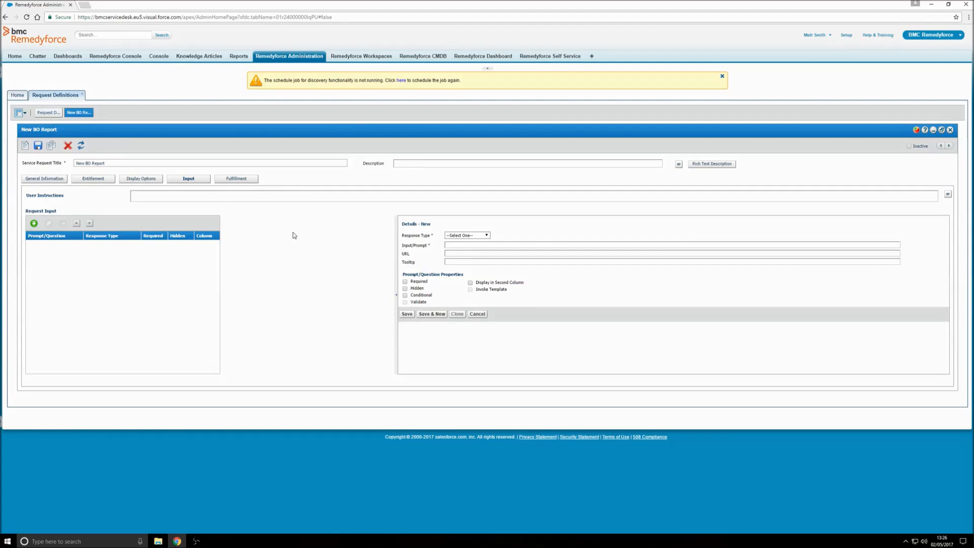
left_click(274, 198)
type("Fill out this form to request a new BO report")
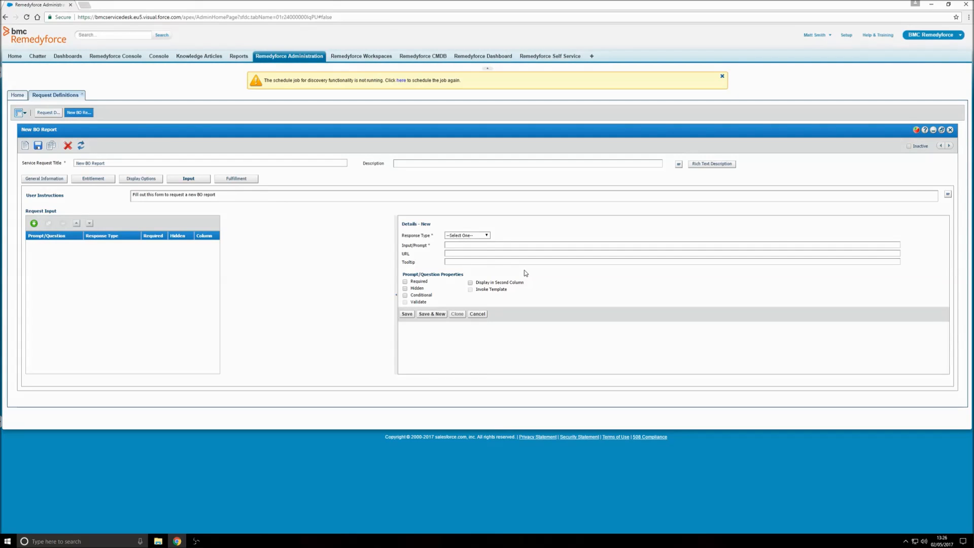
- Start a new request input with the Picklist response type and the prompt "Report Type"
left_click(487, 236)
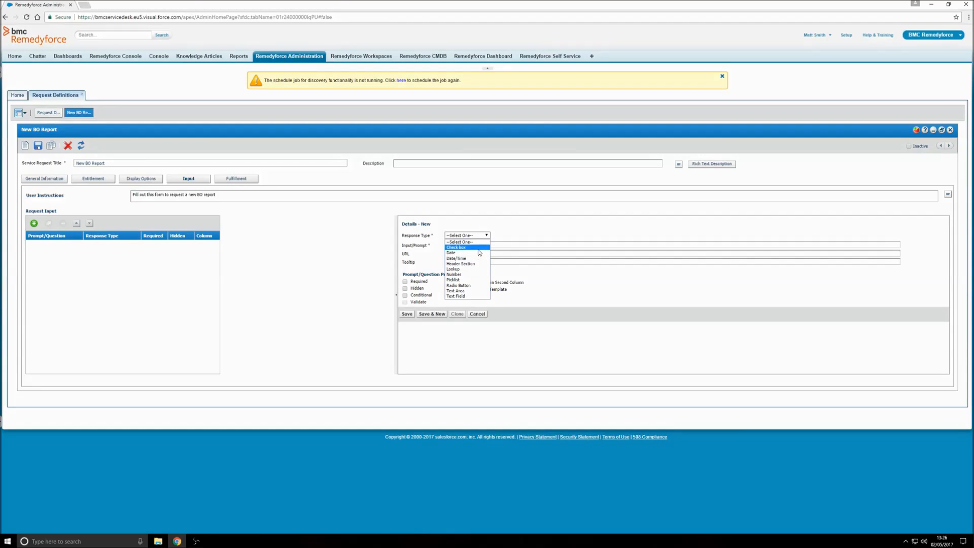
left_click(474, 282)
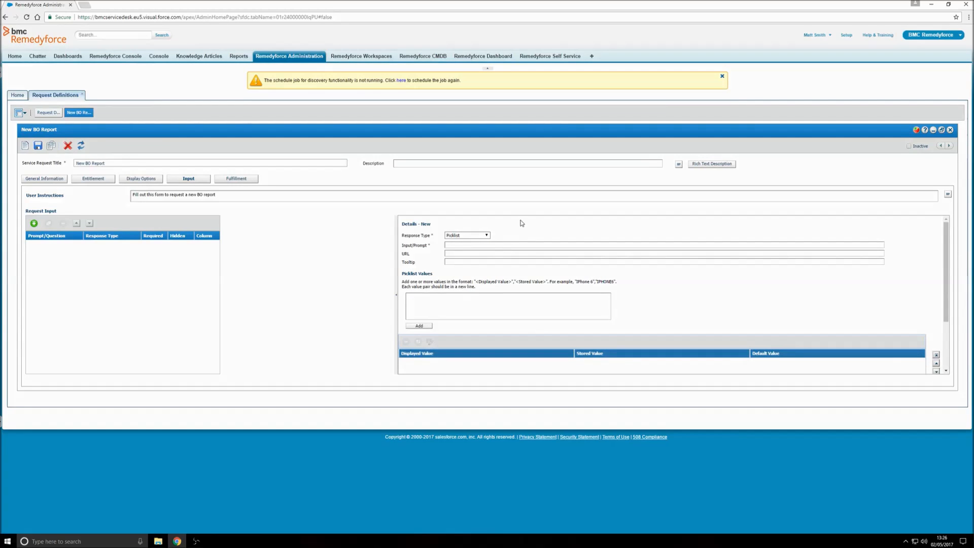
scroll(543, 242, "down", 1)
scroll(951, 291, "up", 1)
type("port Ty")
type("pe")
- List the quoted displayed values "Scatter Graph", "Bar Chart" and "Pie Chart" on separate lines of the picklist values
type("Scatte")
type("r Graph")
key("Return")
type("Bar Chart")
key("Return")
type("Pie Charts")
type("\"")
key("Down")
type("\" \"")
key("Right")
- Give each picklist line a stored value identical to its displayed value, separated by a comma, and add the three values to the picklist
left_click(442, 296)
left_click(432, 301)
left_click_drag(436, 295, 405, 296)
key("ctrl+c")
left_click(452, 296)
key("ctrl+v")
key("Down")
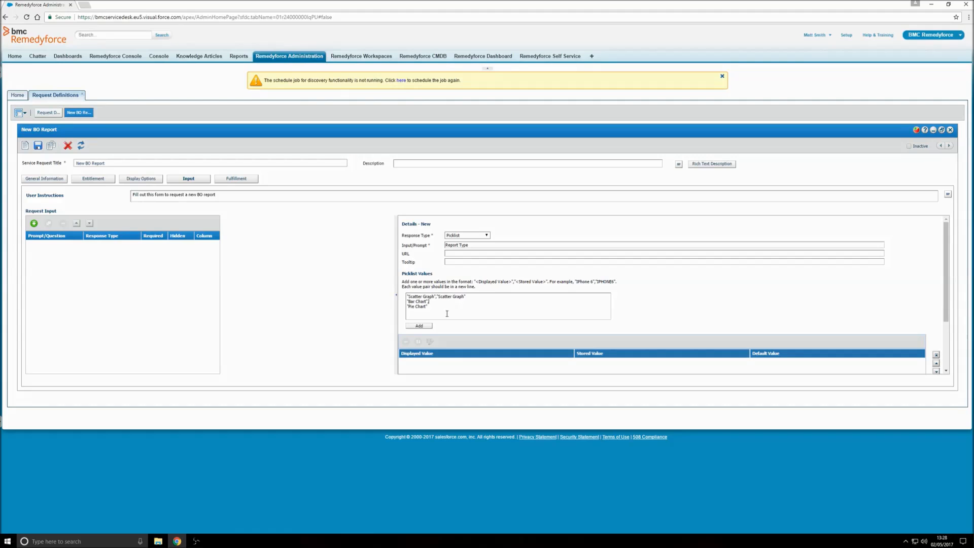
key("ctrl+v")
key("ctrl+z")
left_click_drag(428, 301, 402, 302)
key("ctrl+c")
left_click(444, 301)
key("ctrl+v")
left_click_drag(426, 308, 400, 307)
key("ctrl+c")
left_click(438, 309)
type(",")
key("ctrl+v")
left_click(425, 326)
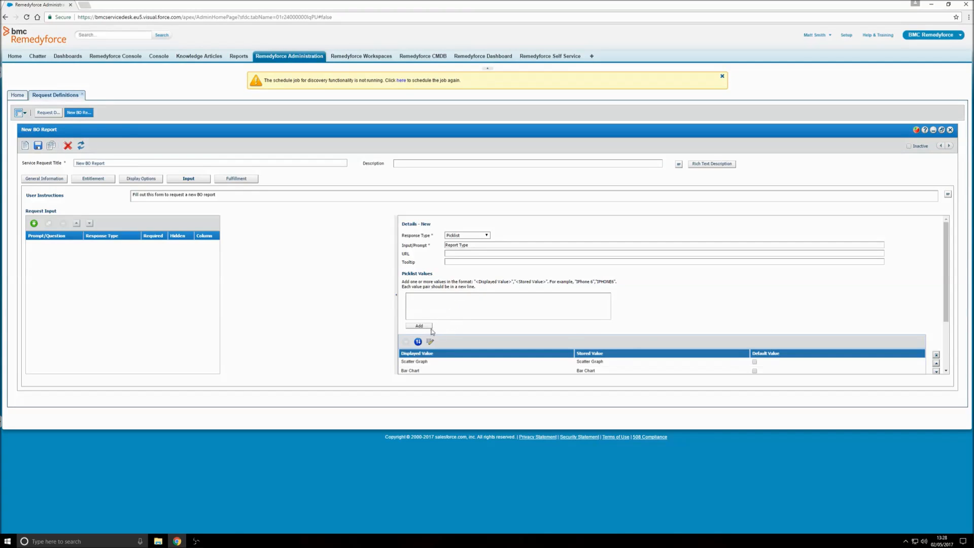
- Make Bar Chart the default value and the Report Type input required, and save it to begin another input
scroll(945, 296, "down", 3)
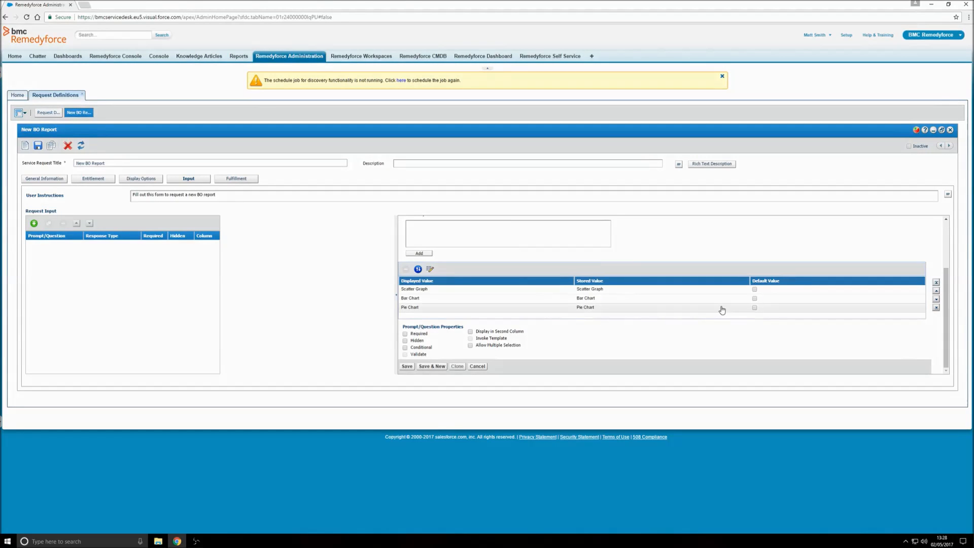
left_click(755, 299)
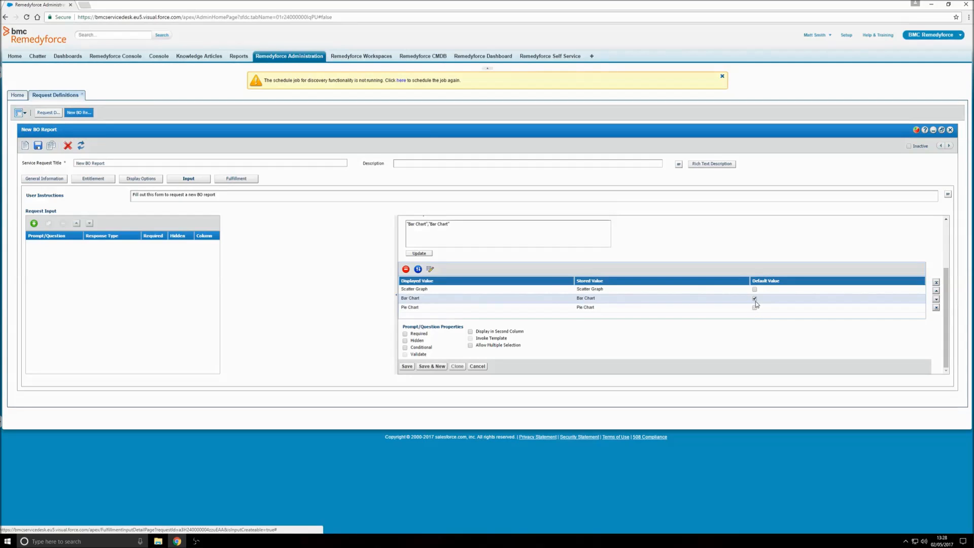
left_click(405, 334)
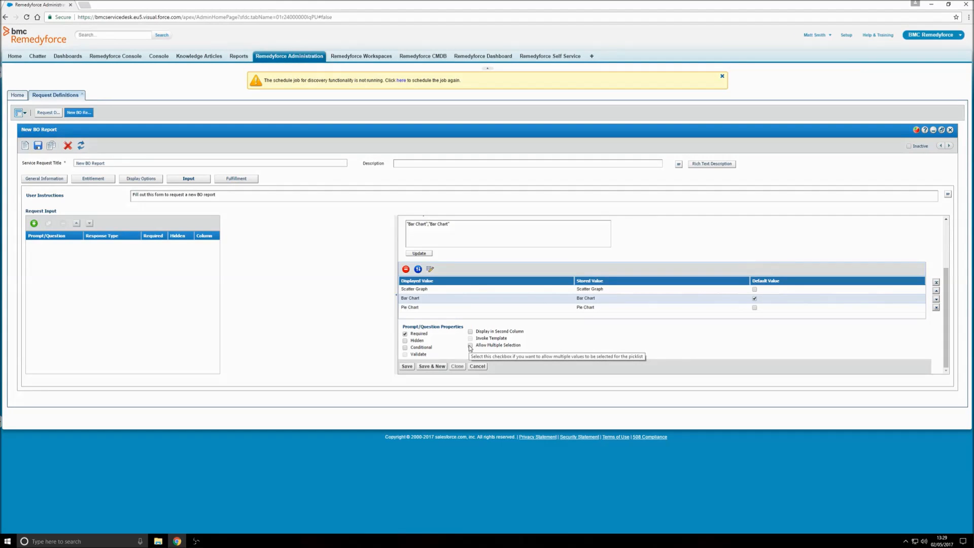
left_click(427, 368)
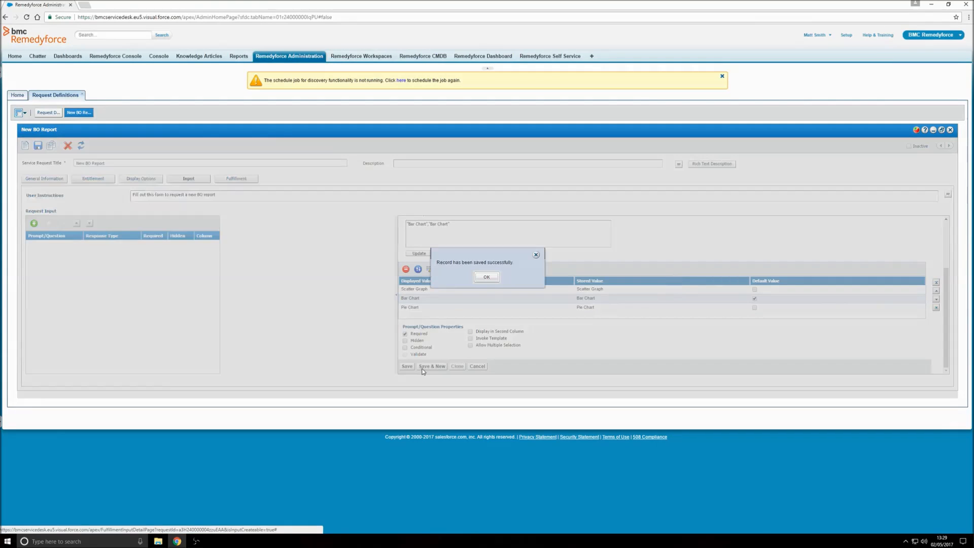
left_click(492, 279)
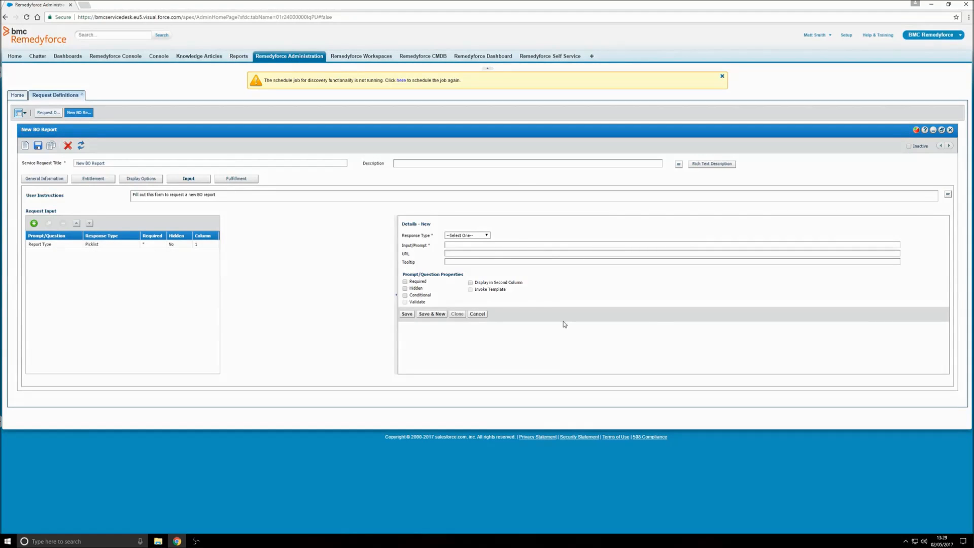
- Set the new input's response type to Picklist and its prompt to "Pie Chart Colours"
left_click(488, 237)
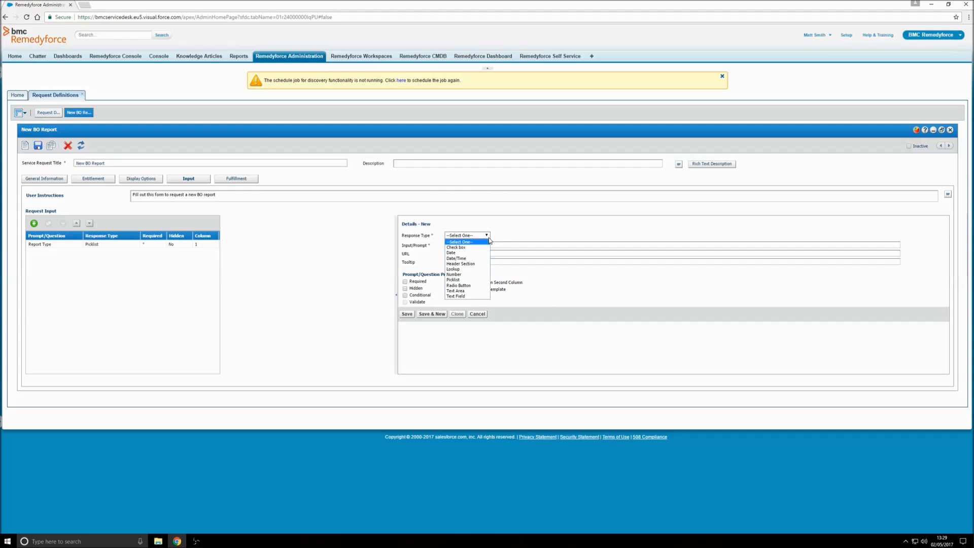
left_click(480, 280)
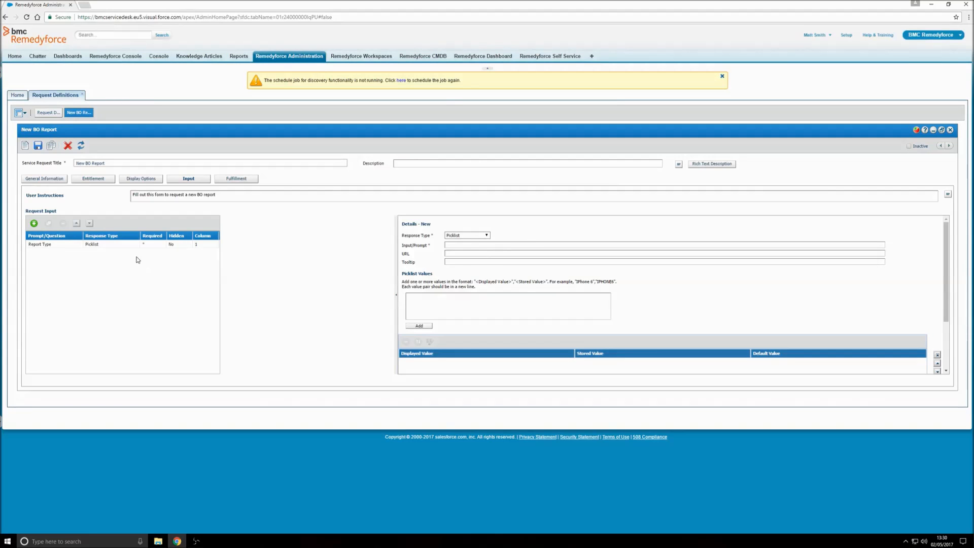
left_click(456, 246)
type("Rie Chart Colours")
- Add the picklist values Red, Blue and Green, each with an identical stored value, to the Pie Chart Colours input
left_click(449, 306)
type("\"Red\",\"Red")
type("\" \"Blu")
type("e\",\"Blue")
type("reen\",\"Green")
left_click(426, 327)
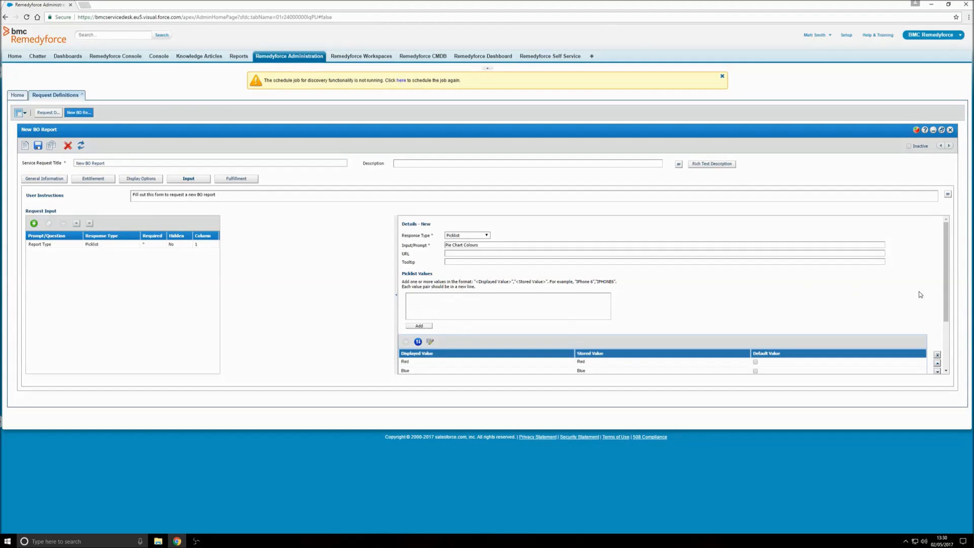
- Make the Pie Chart Colours input required and conditional, and allow multiple selection
left_click_drag(945, 279, 953, 328)
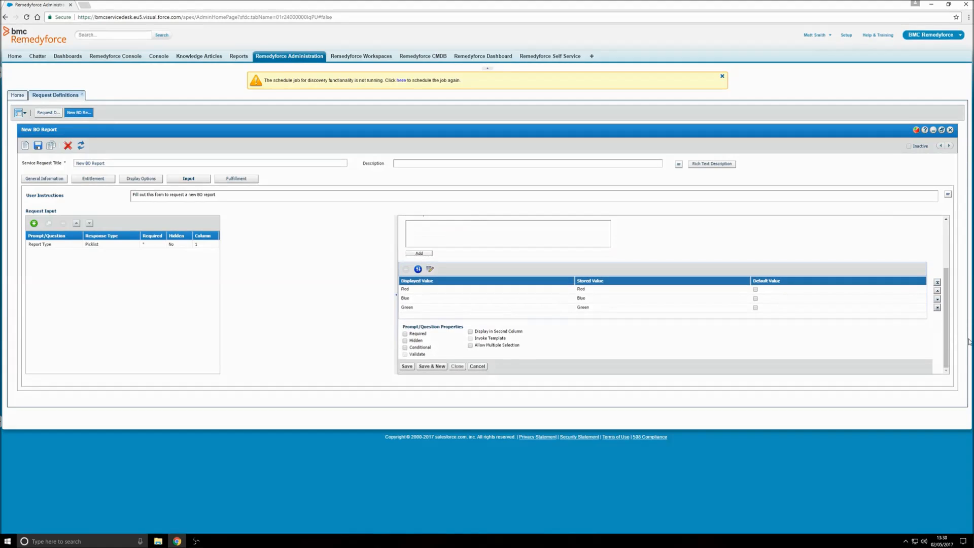
left_click(405, 334)
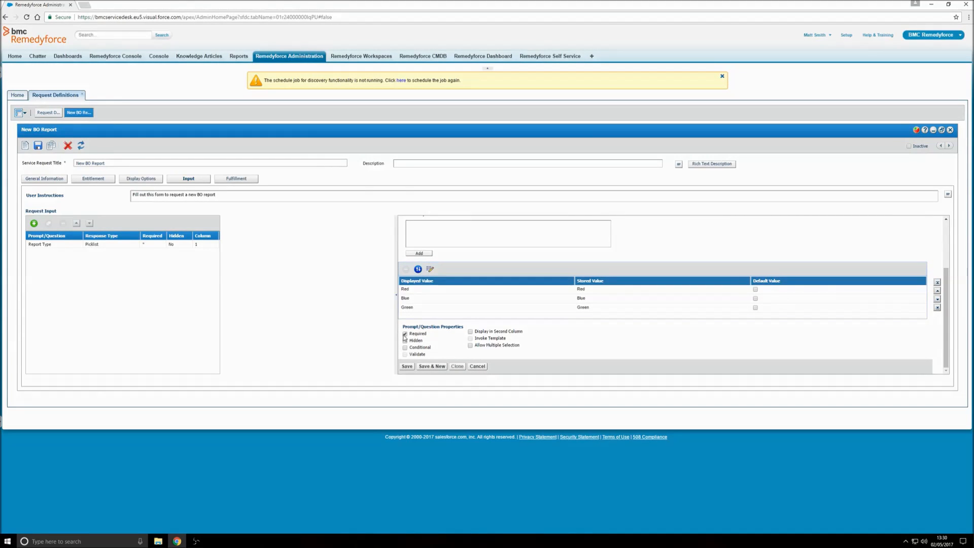
left_click(470, 346)
left_click(406, 348)
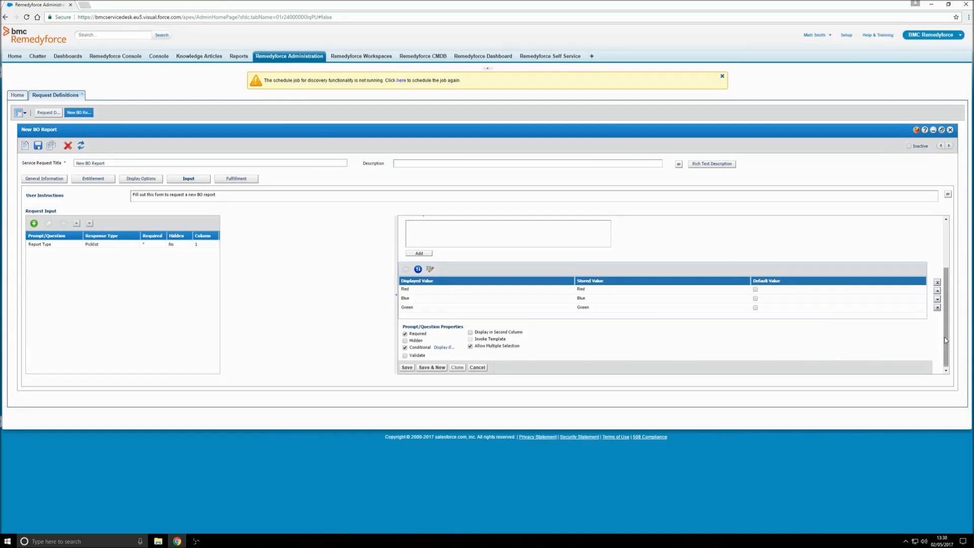
- Display Pie Chart Colours only if Report Type = Pie Chart, with logical operator NONE, and save the input to begin another one
left_click_drag(946, 338, 970, 340)
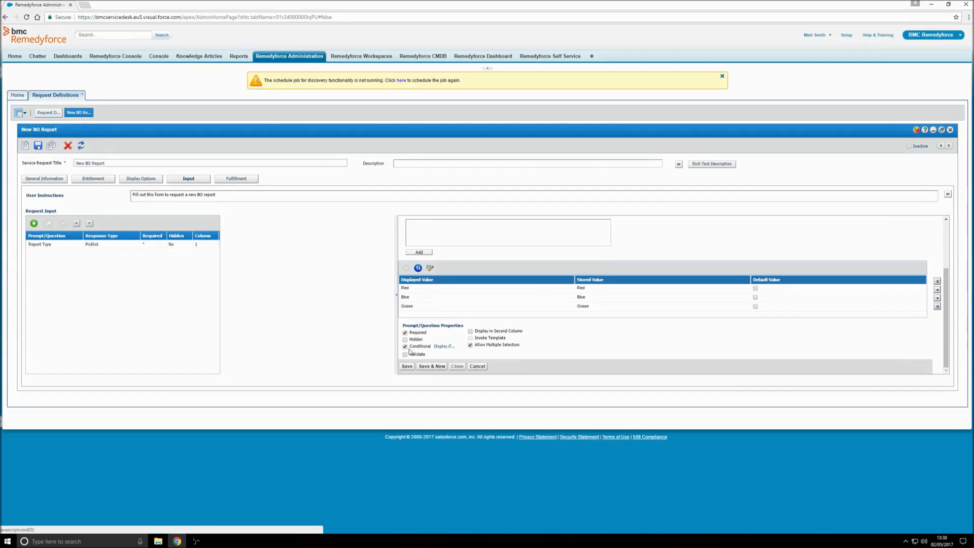
left_click(444, 347)
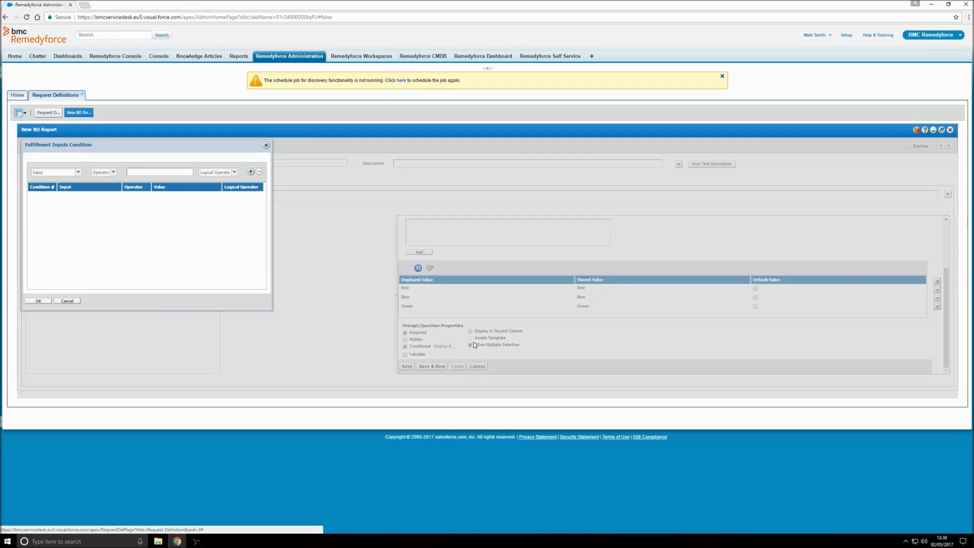
left_click(78, 174)
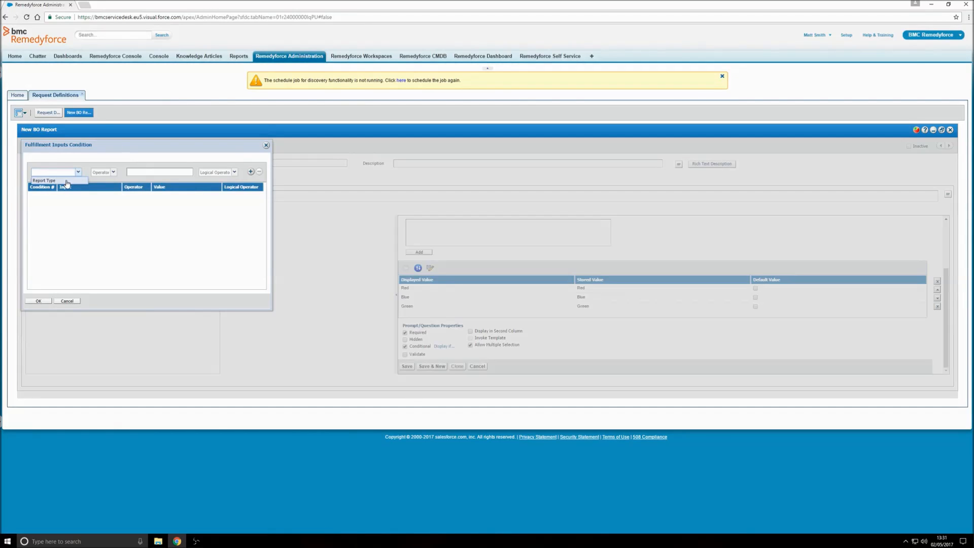
left_click(67, 181)
left_click(113, 172)
left_click(102, 182)
left_click(181, 173)
left_click(175, 188)
left_click(234, 173)
left_click(206, 195)
left_click(251, 171)
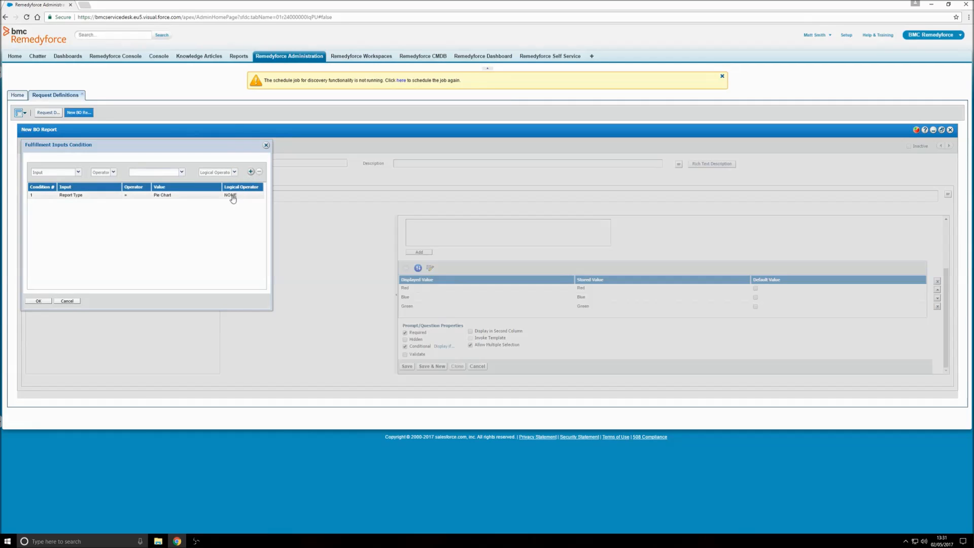
left_click(41, 302)
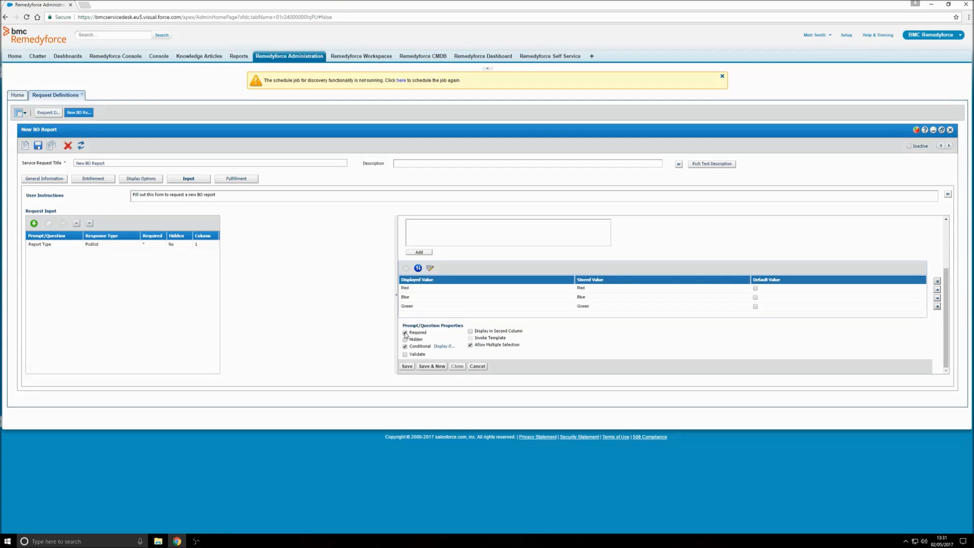
left_click(421, 367)
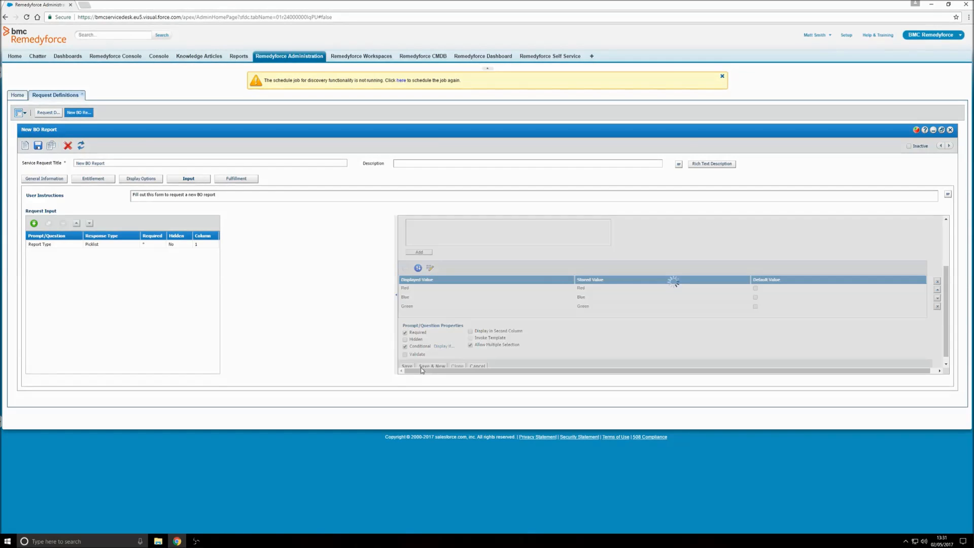
left_click(486, 278)
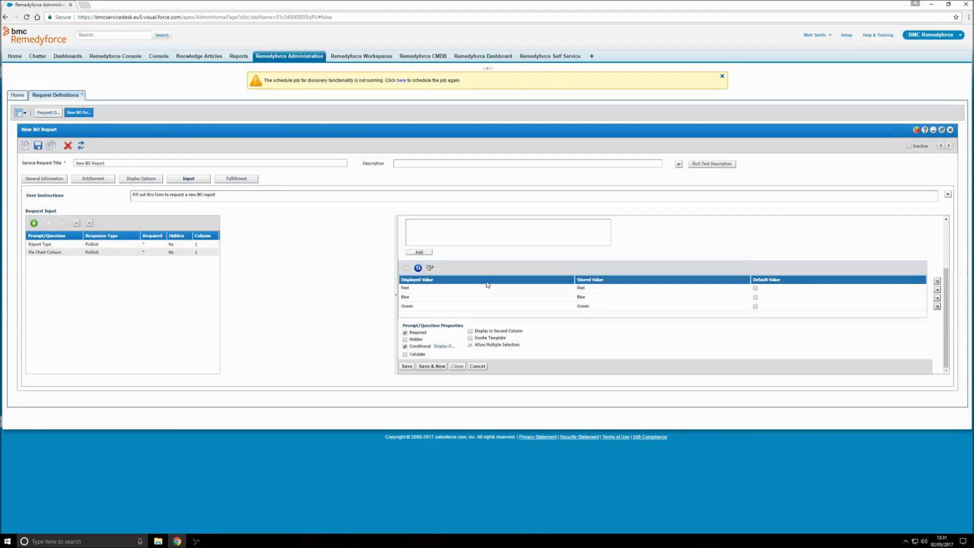
- Create a required Text Area input with the prompt "Description" and save it
left_click(488, 236)
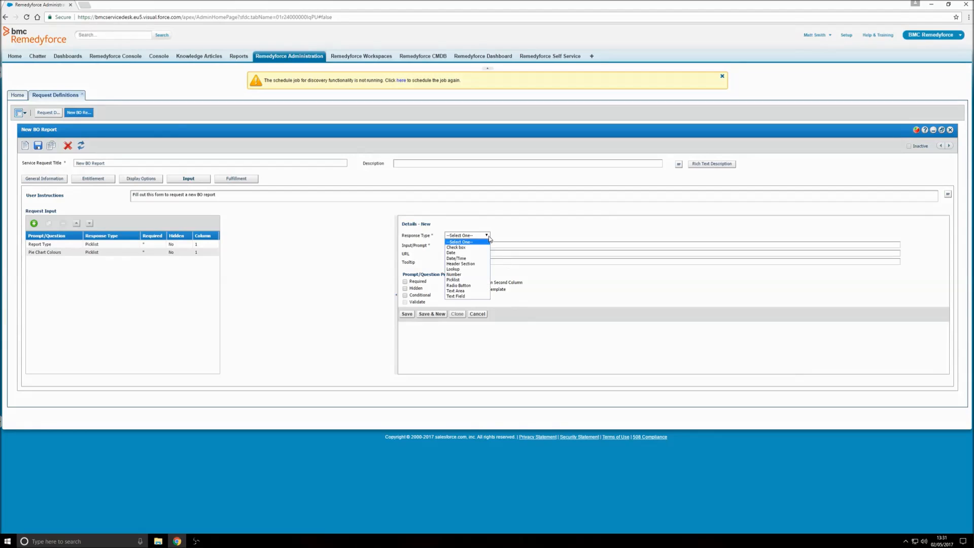
left_click(469, 290)
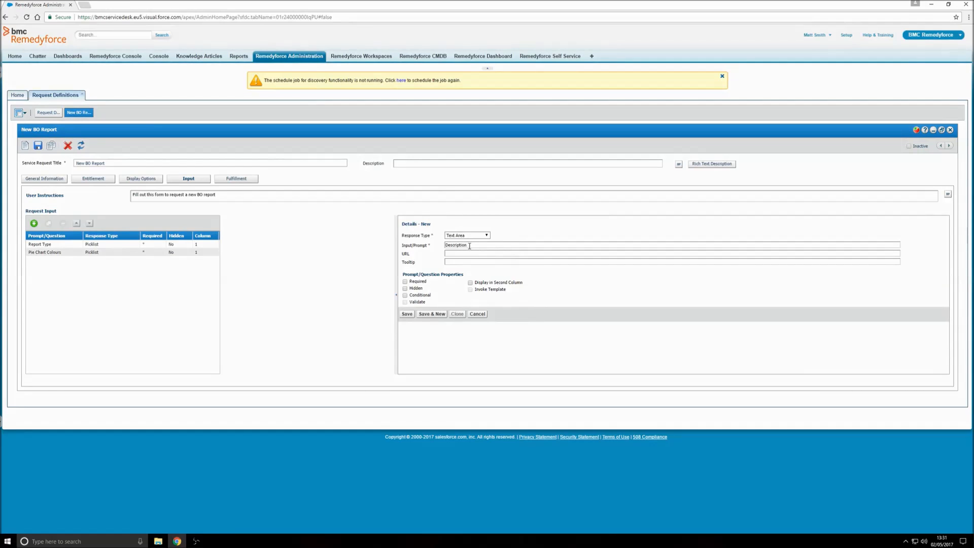
left_click(405, 282)
left_click(407, 315)
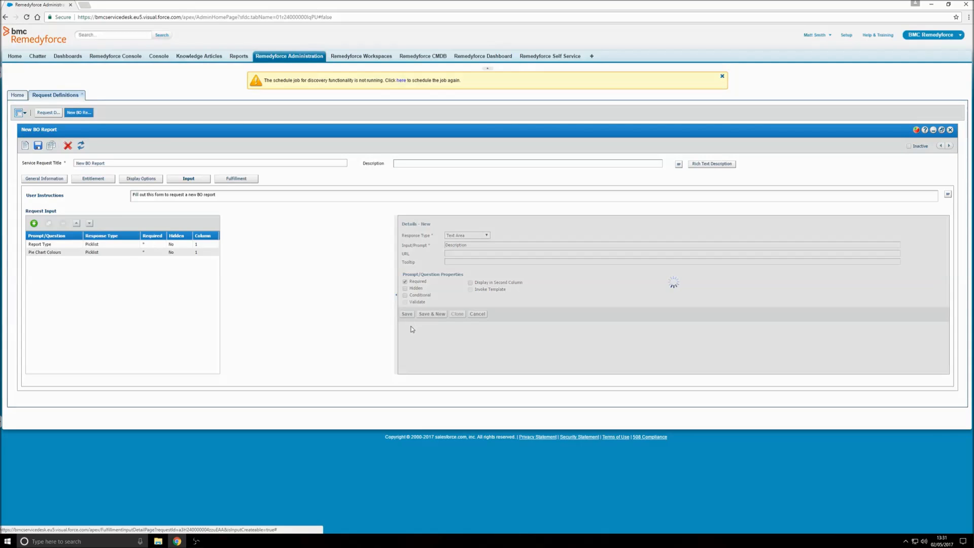
left_click(486, 277)
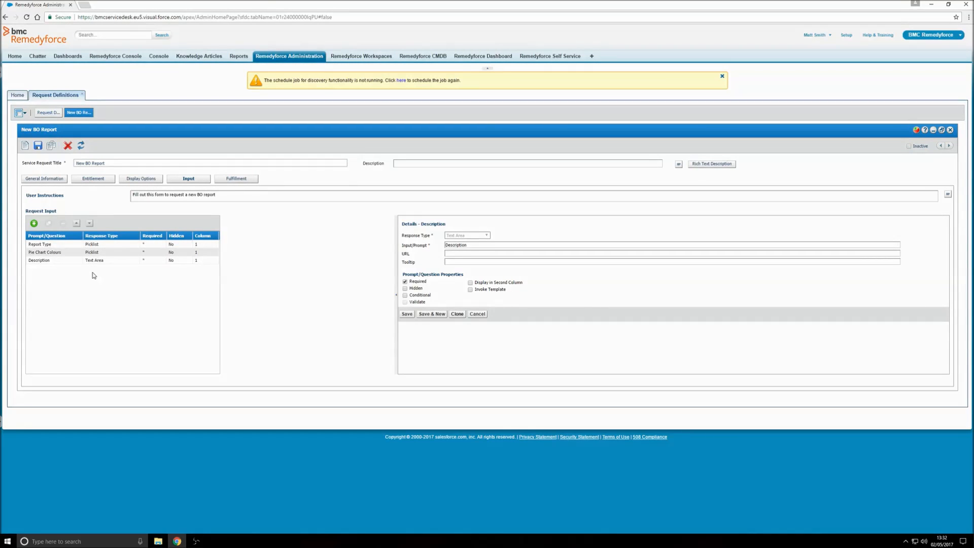
- Review the saved Description and Report Type inputs, including the picklist values and properties of Report Type
left_click(71, 261)
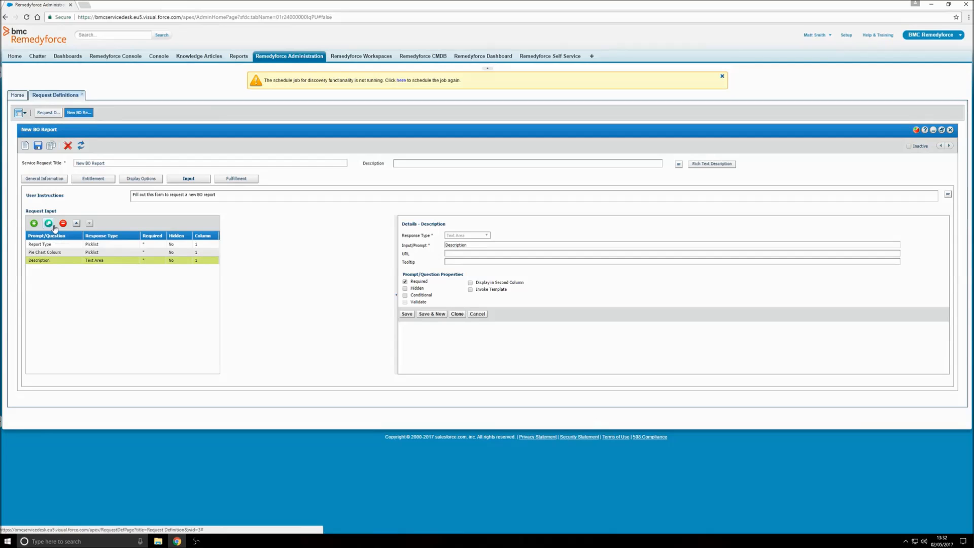
left_click(46, 244)
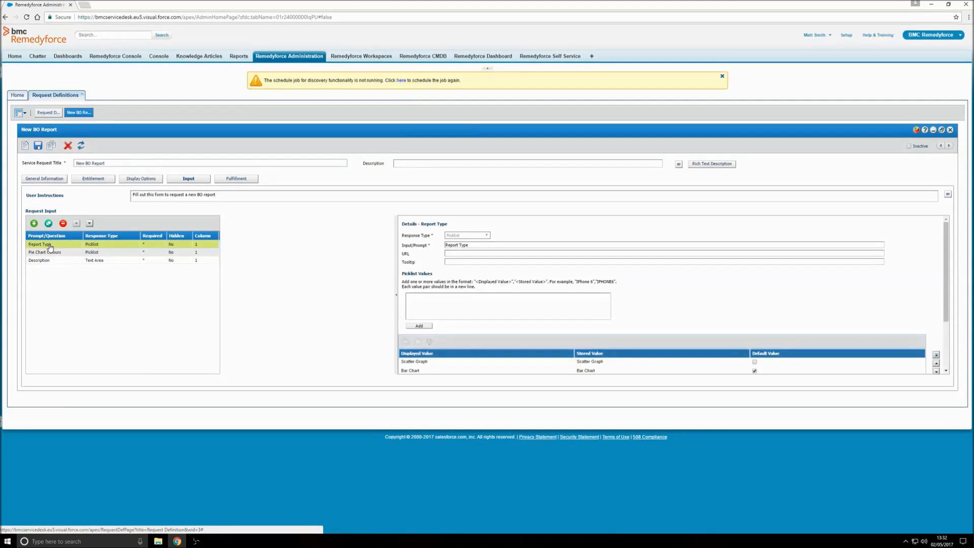
left_click_drag(947, 254, 956, 303)
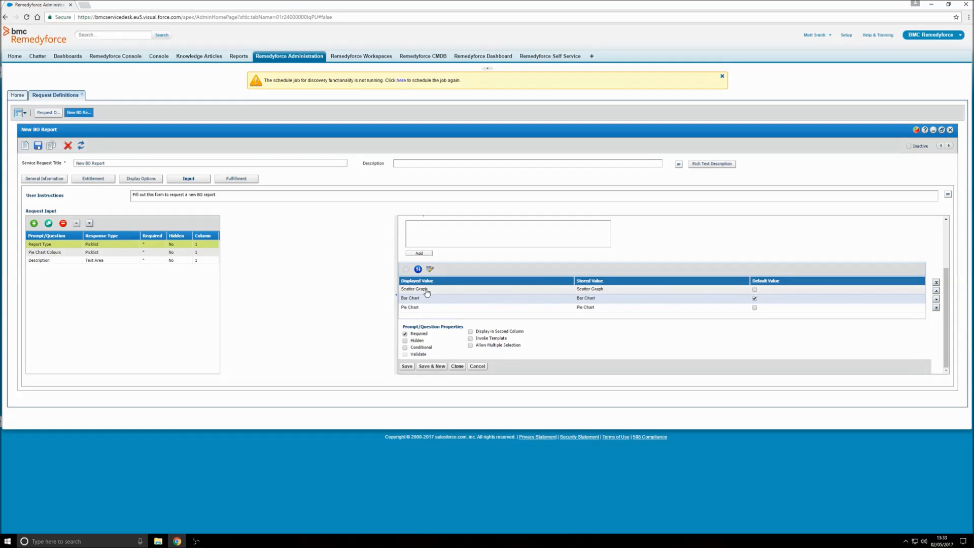
- Start a new Task fulfillment template named "Scatter Graph Pre-Req Work" for the request definition
left_click(236, 180)
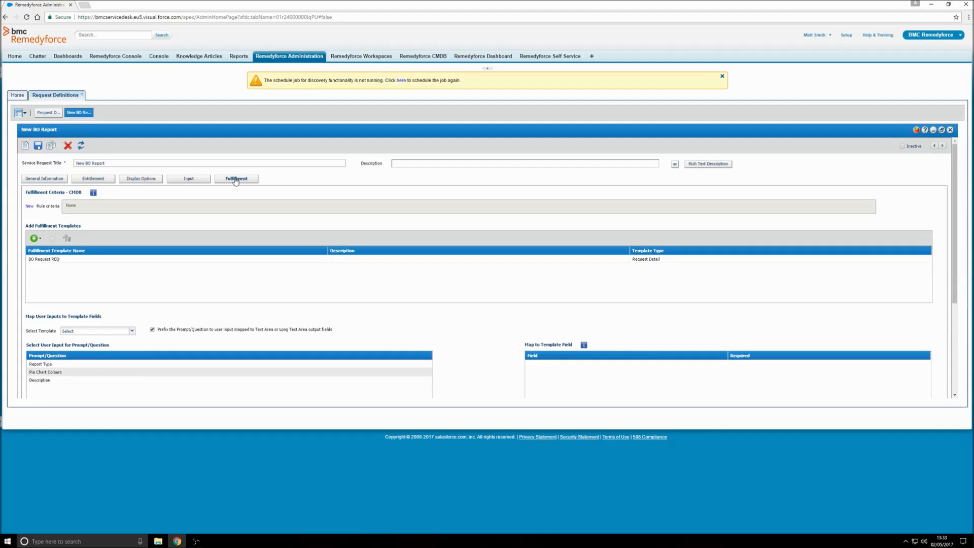
left_click(40, 239)
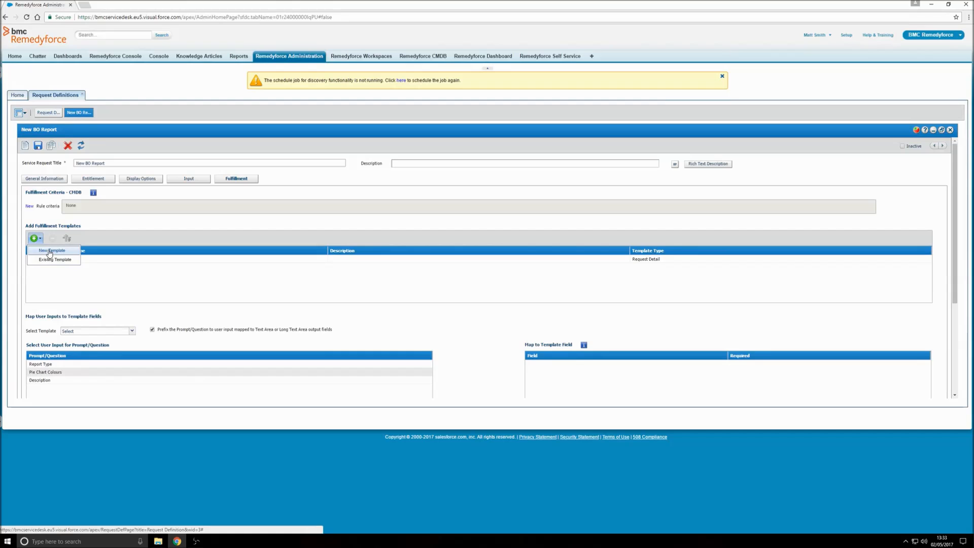
left_click(49, 251)
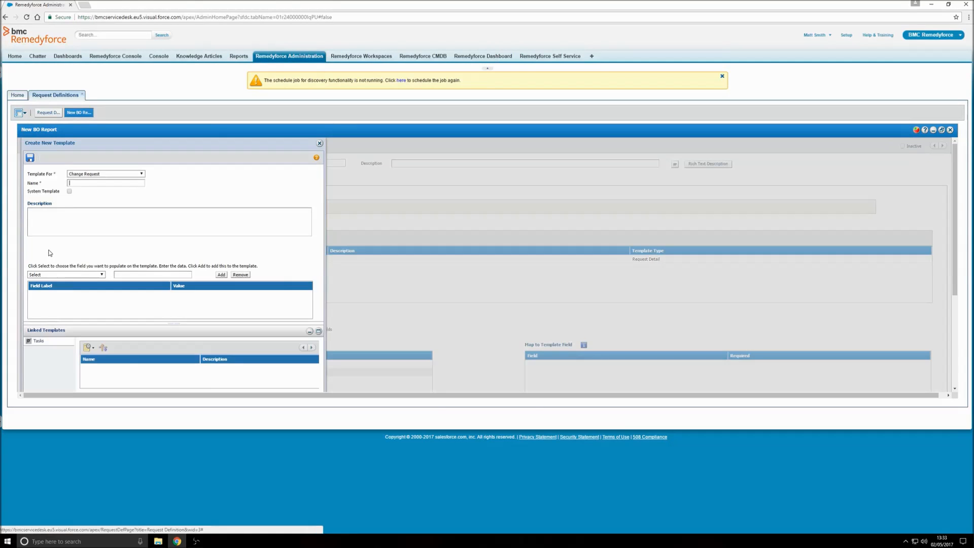
left_click(135, 174)
left_click(100, 188)
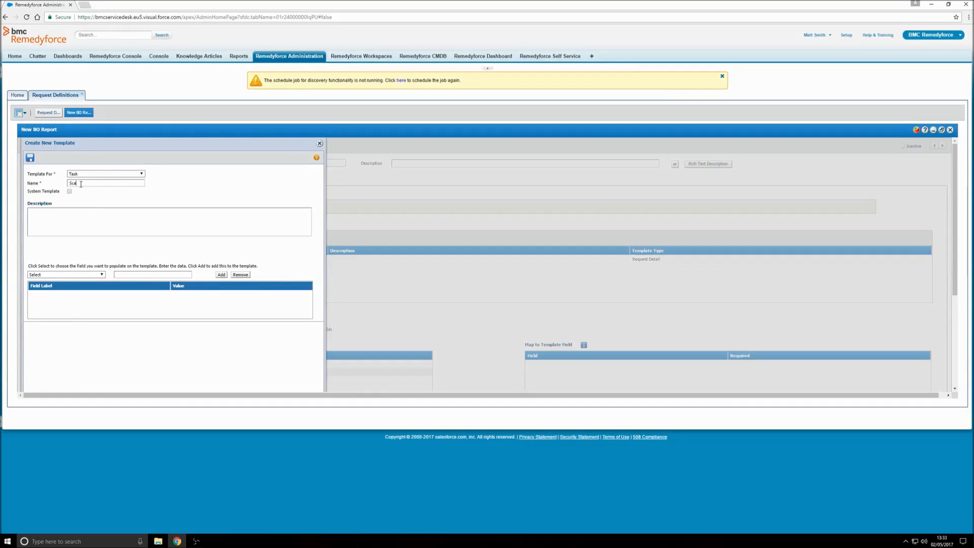
type("re-Req Work")
left_click(223, 276)
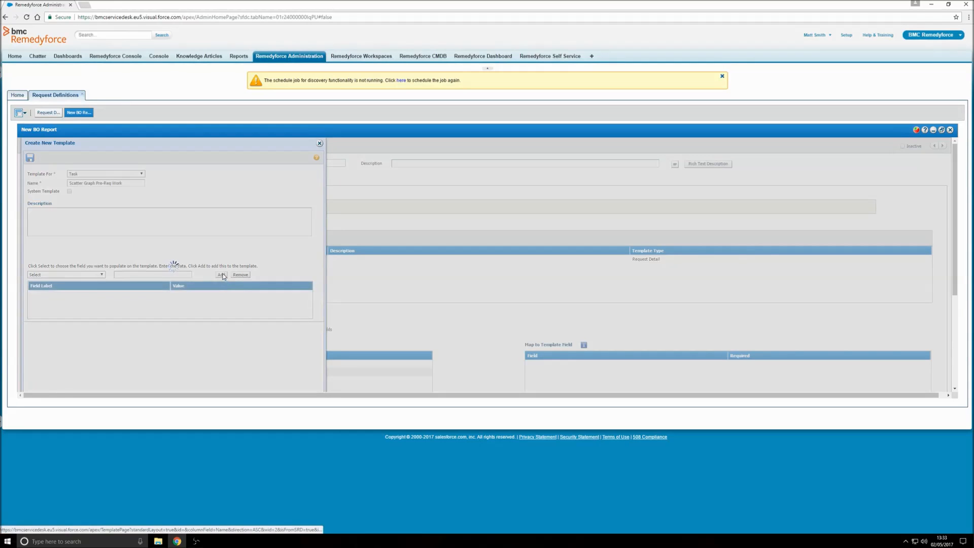
left_click(175, 283)
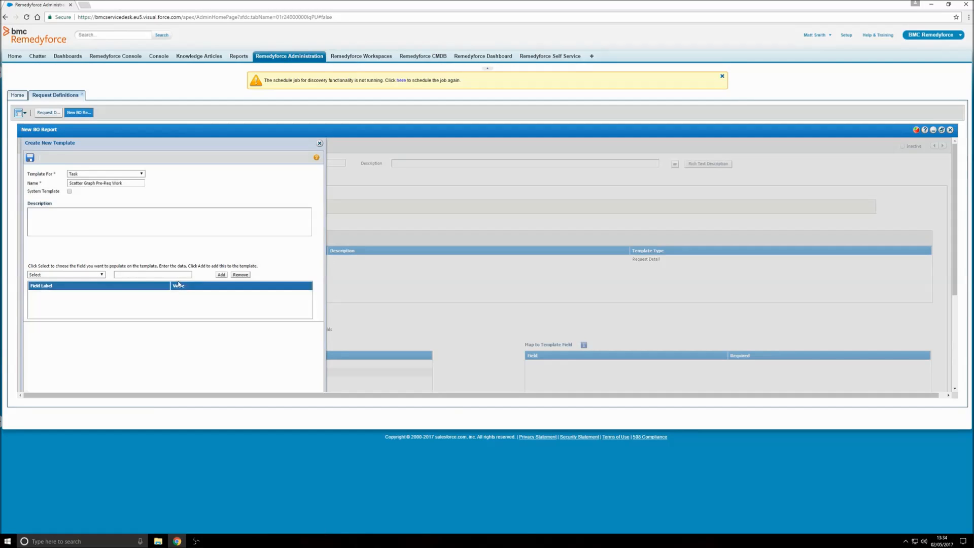
- Populate the task template's Description field with "Scatter Graph Pre-Req Work" and save the template
left_click(101, 275)
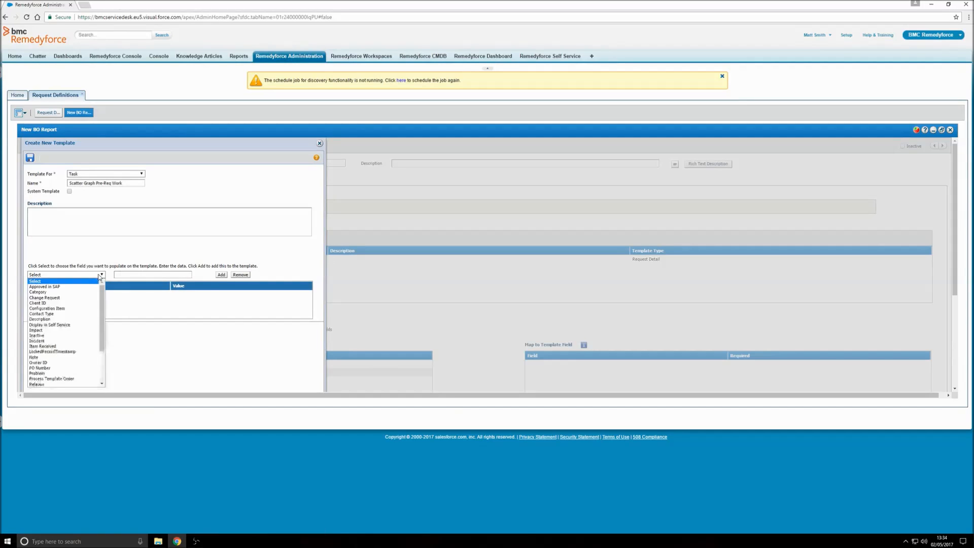
left_click(86, 322)
left_click_drag(124, 183, 24, 183)
key("ctrl+c")
left_click(188, 277)
key("ctrl+v")
left_click(219, 279)
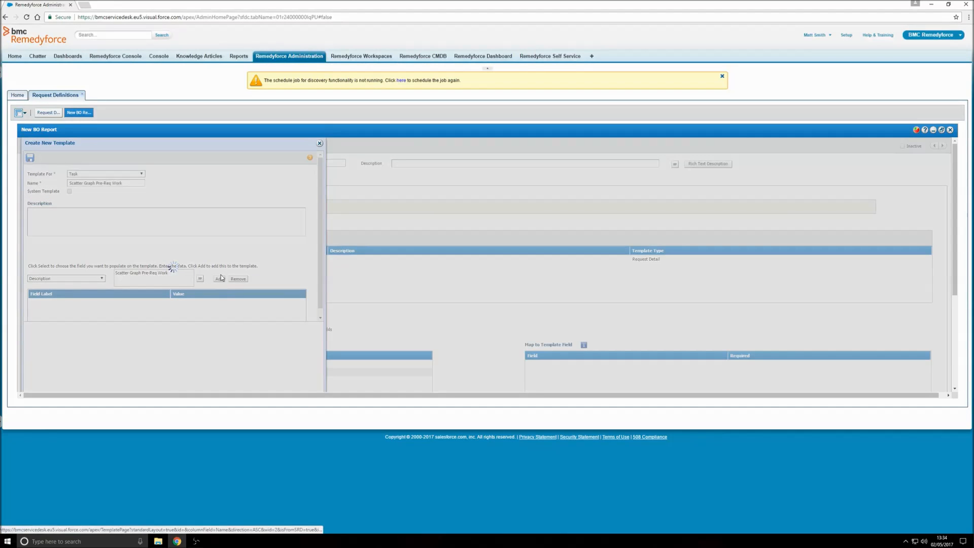
left_click(30, 158)
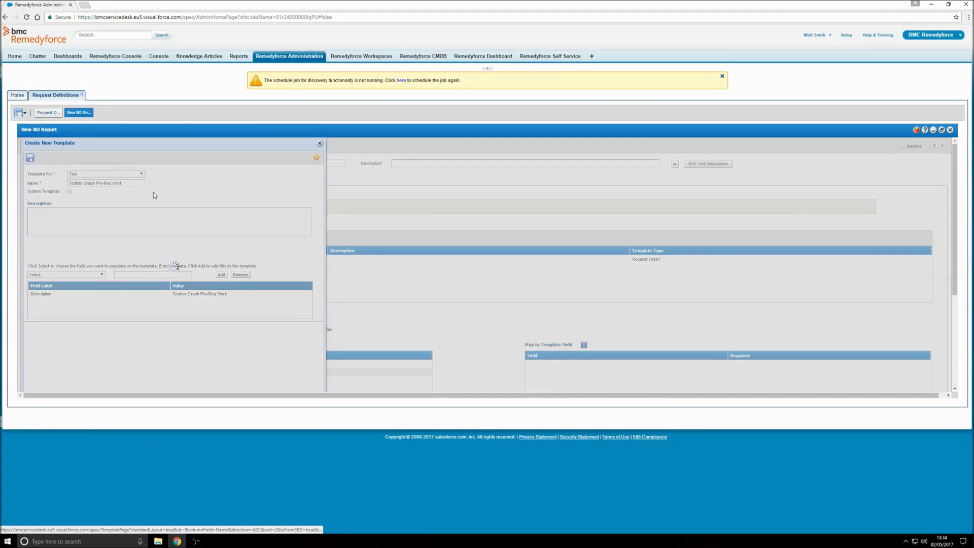
left_click(178, 284)
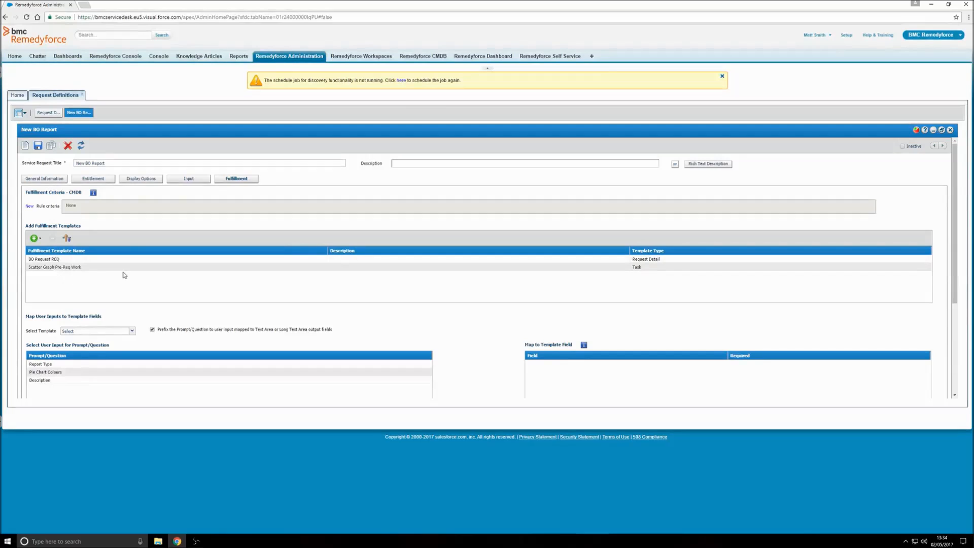
- Set the Report Type input to invoke the Scatter Graph Pre-Req Work template when its value is Scatter Graph, and save the request definition
left_click(196, 179)
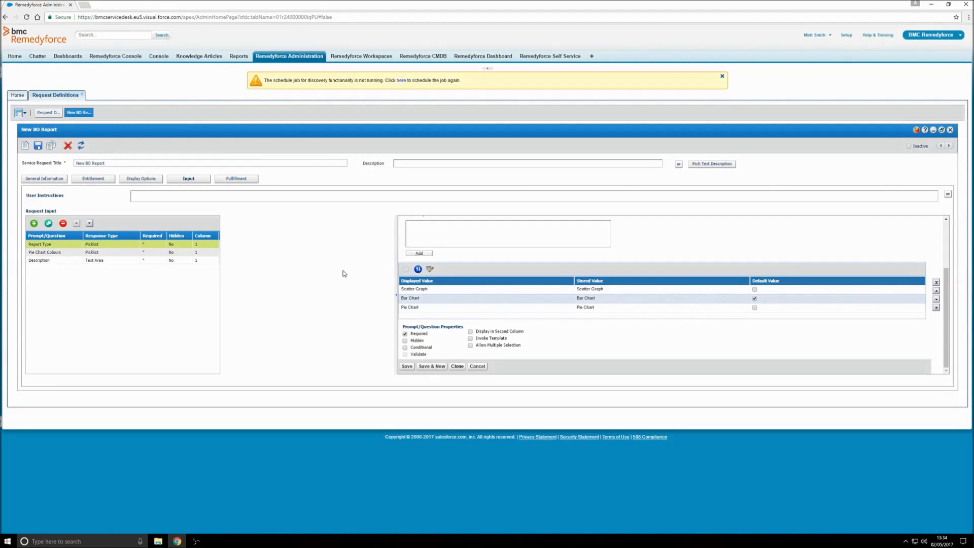
left_click(471, 339)
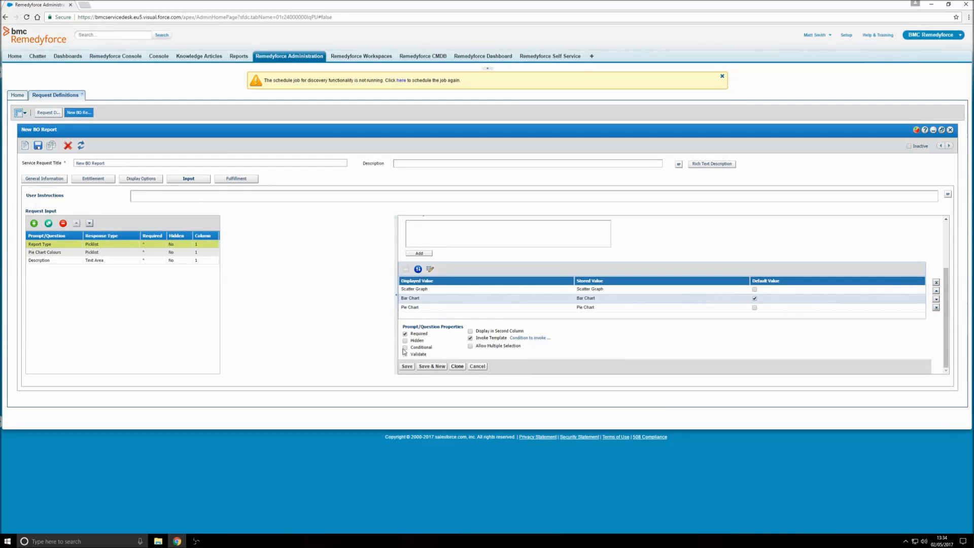
left_click(521, 338)
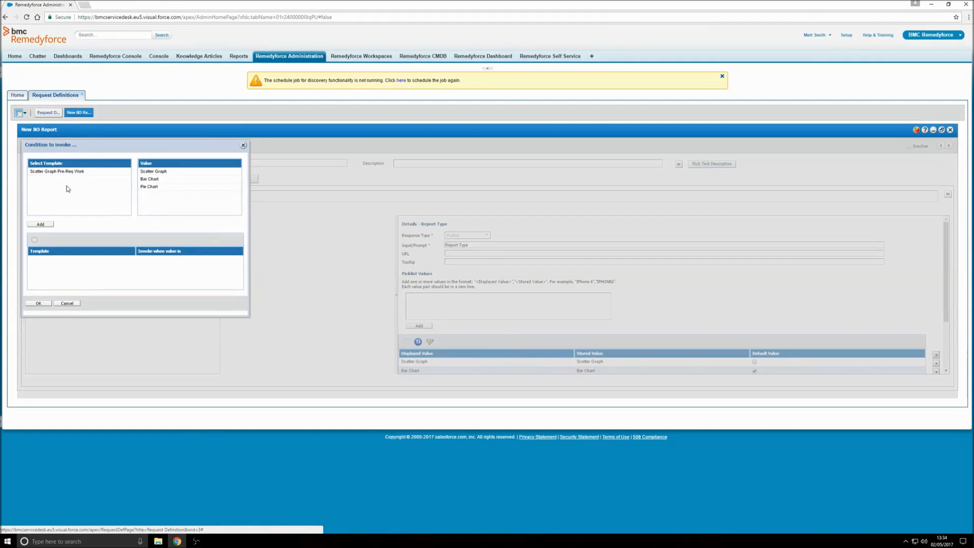
left_click(62, 174)
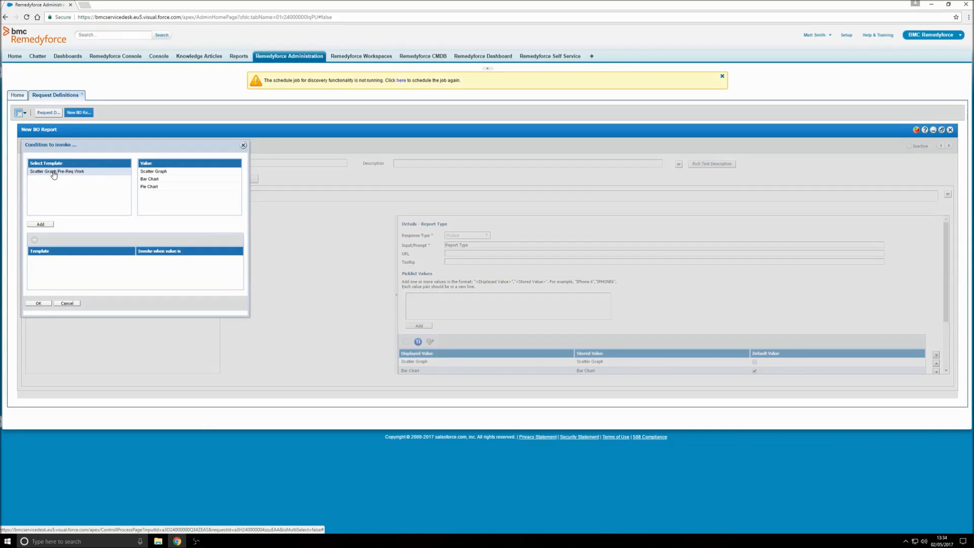
left_click(160, 173)
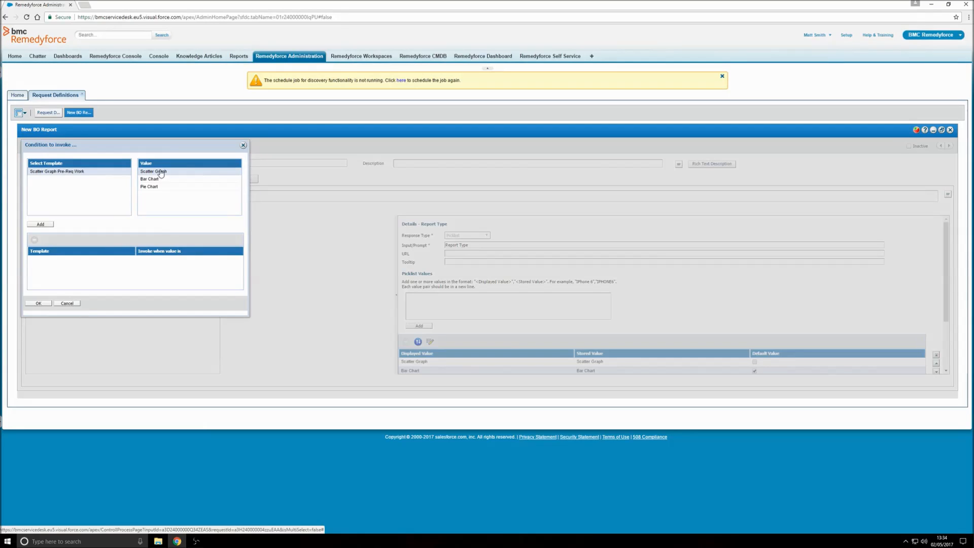
left_click(47, 226)
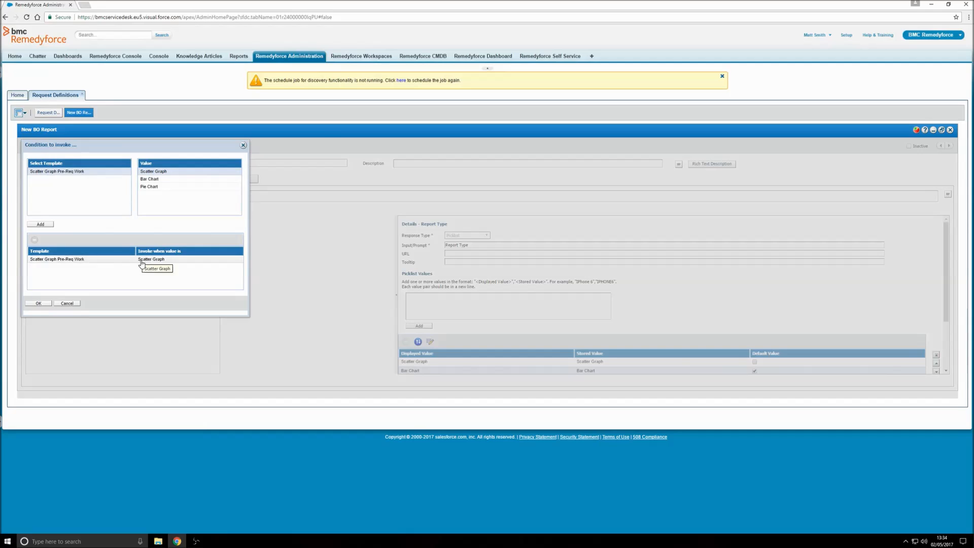
left_click(38, 304)
scroll(707, 302, "down", 3)
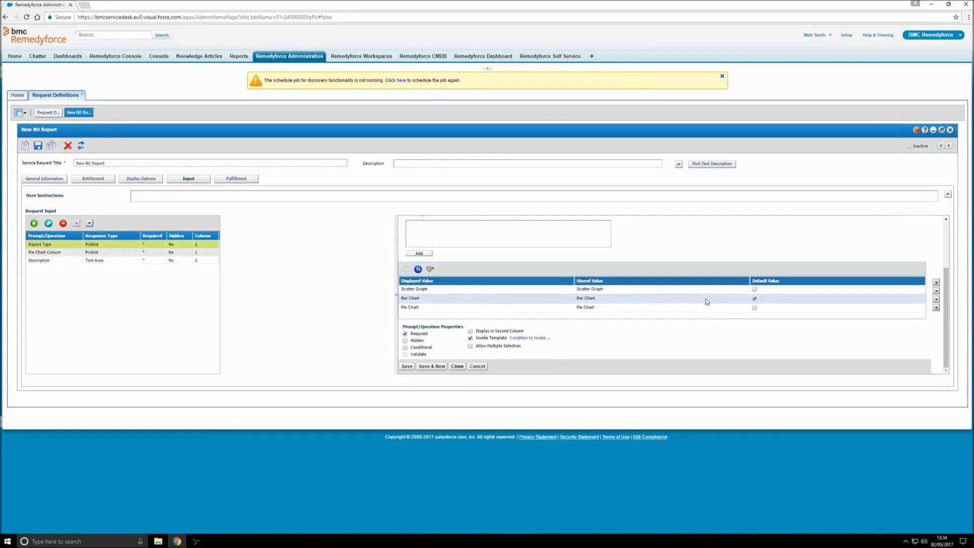
left_click(38, 146)
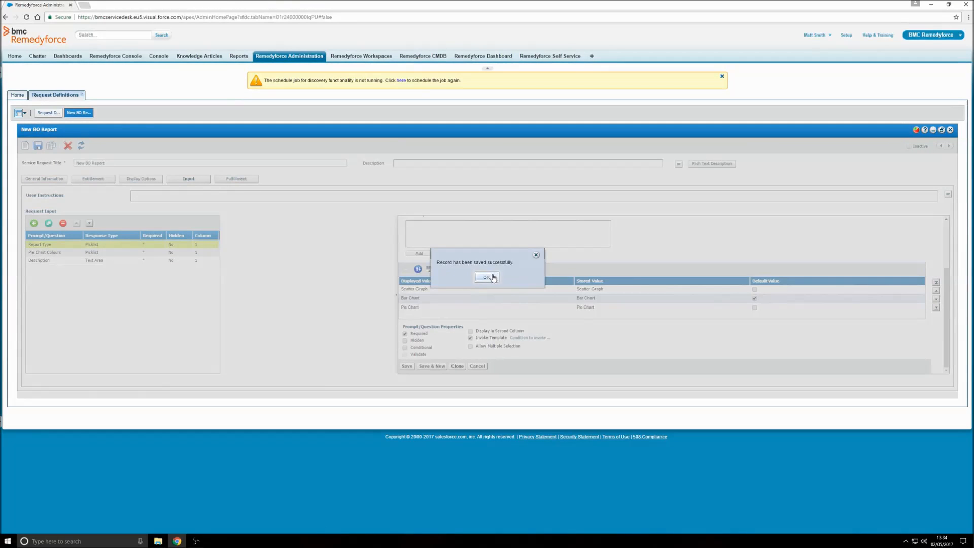
left_click(495, 276)
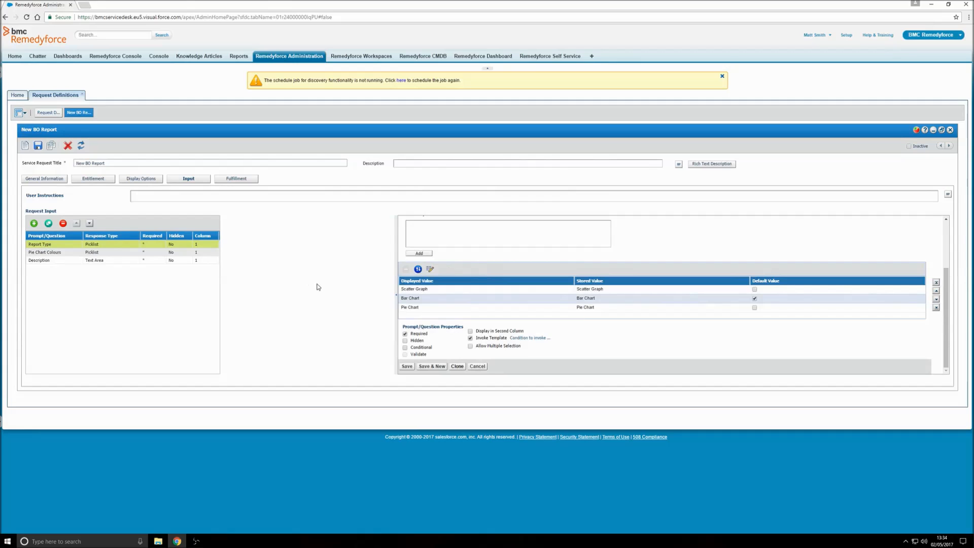
- Map the Description user input to the Description field of the BO Request REQ fulfillment template
left_click(234, 180)
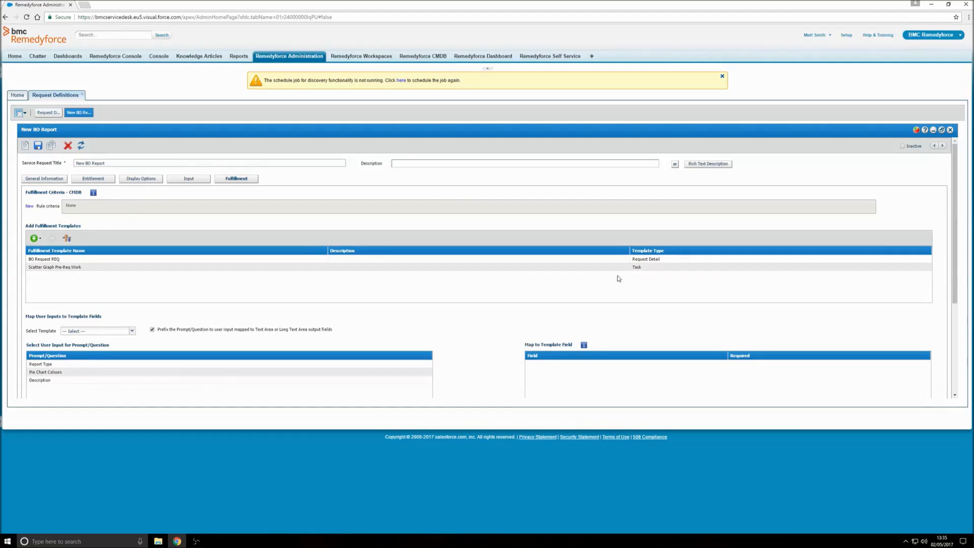
scroll(502, 326, "down", 1)
scroll(501, 326, "down", 3)
scroll(503, 312, "down", 1)
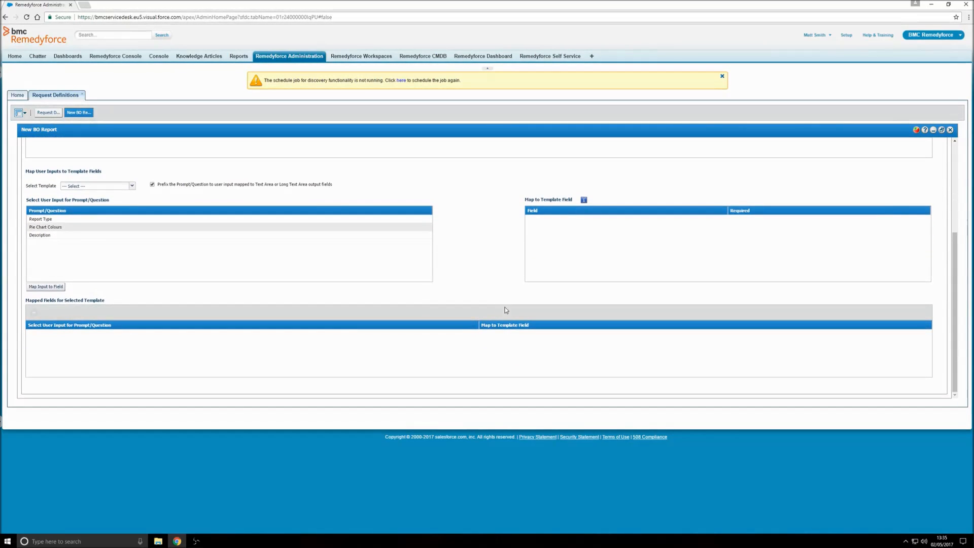
left_click(132, 187)
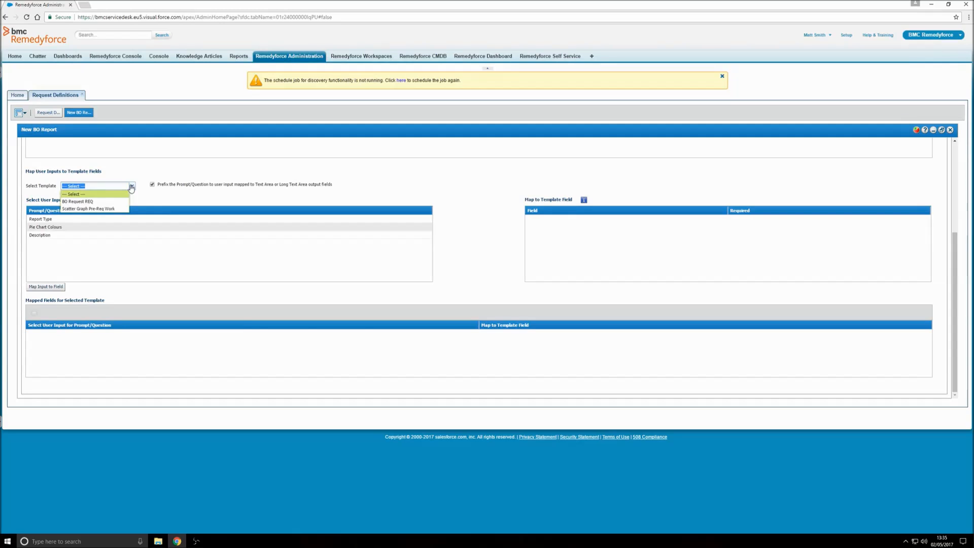
left_click(88, 202)
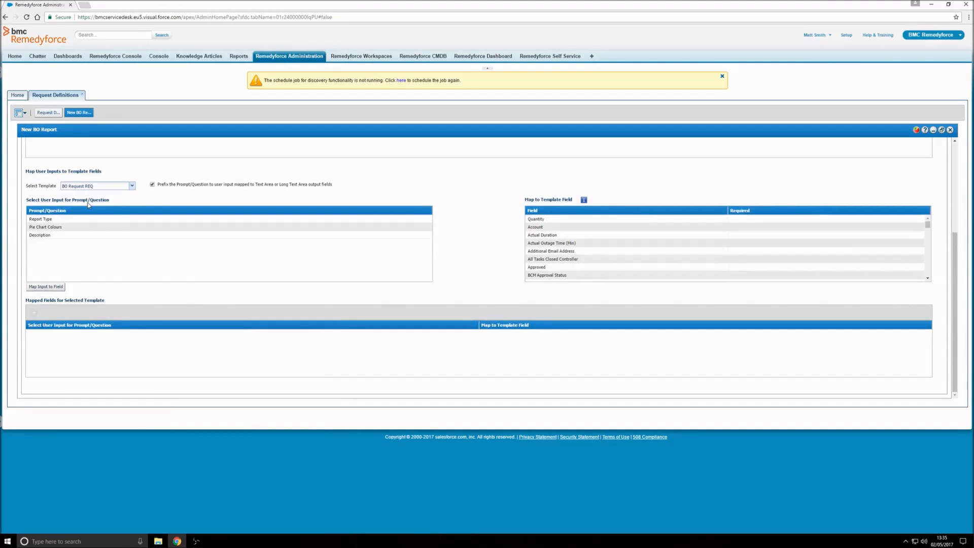
left_click(52, 237)
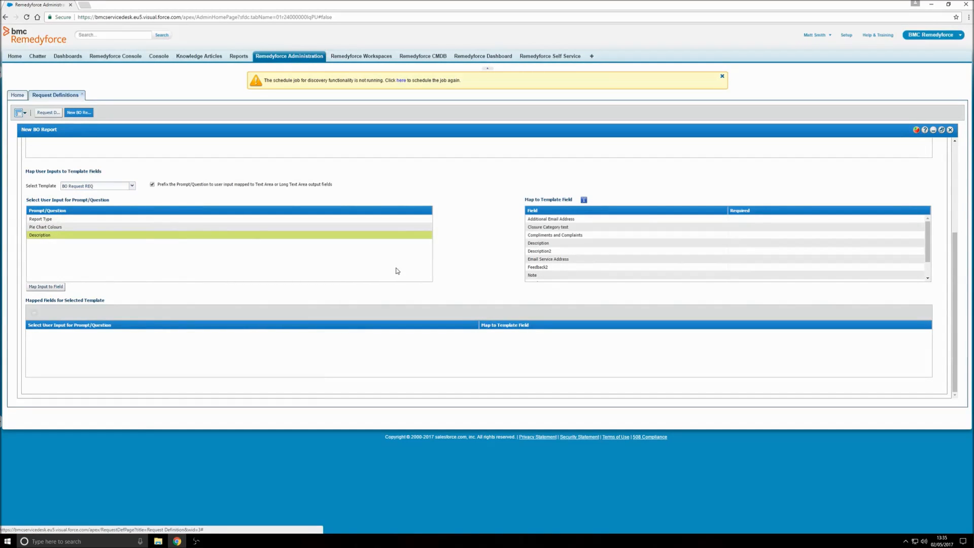
left_click(540, 244)
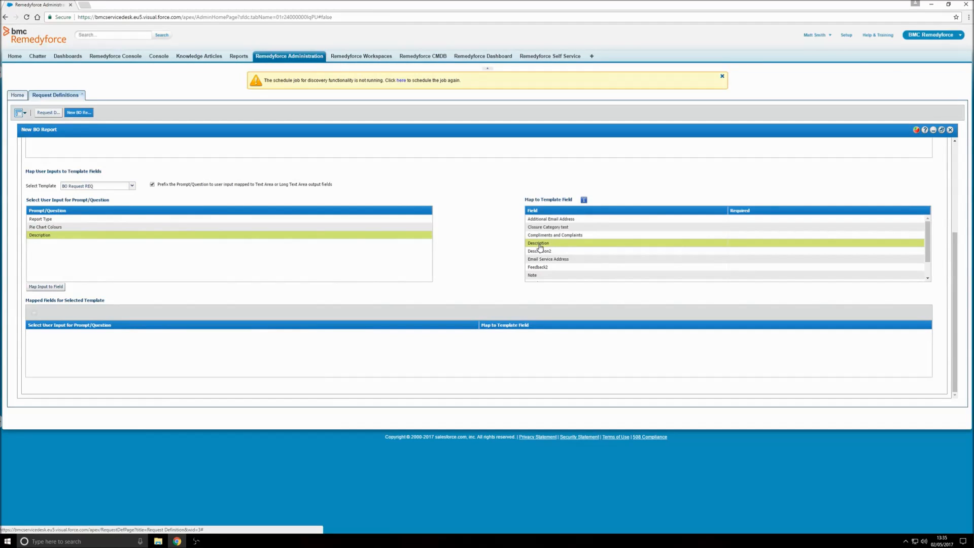
left_click(55, 288)
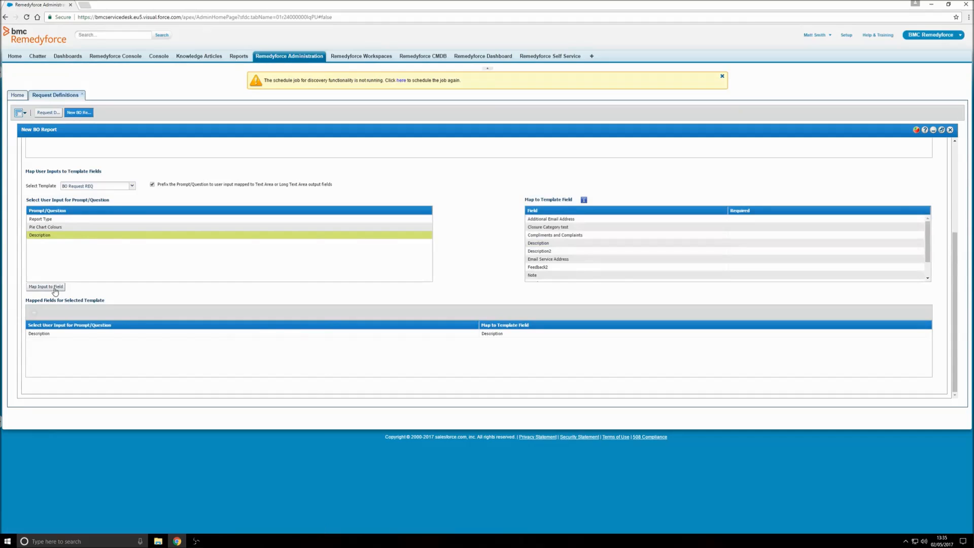
- Map the Report Type user input to the Description field of the Scatter Graph Pre-Req Work template
left_click(131, 186)
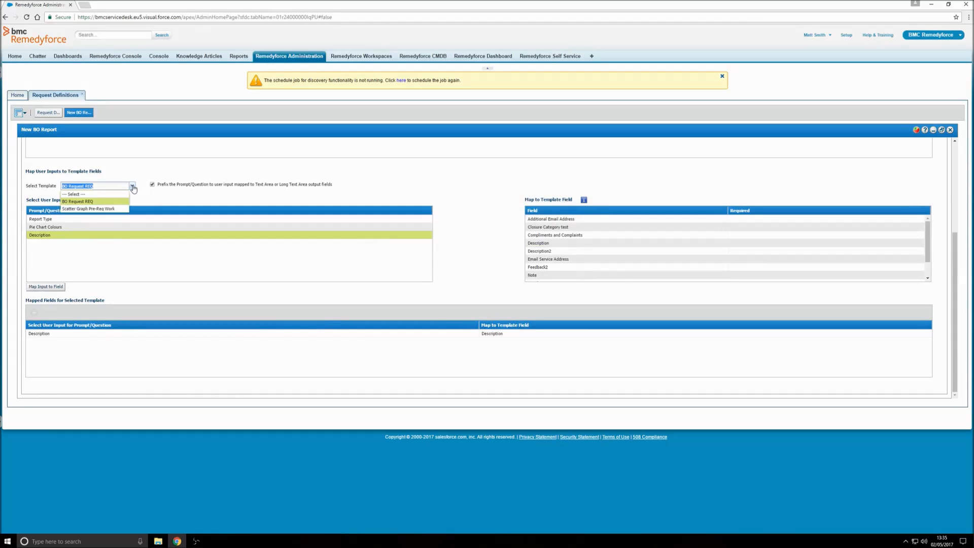
left_click(88, 209)
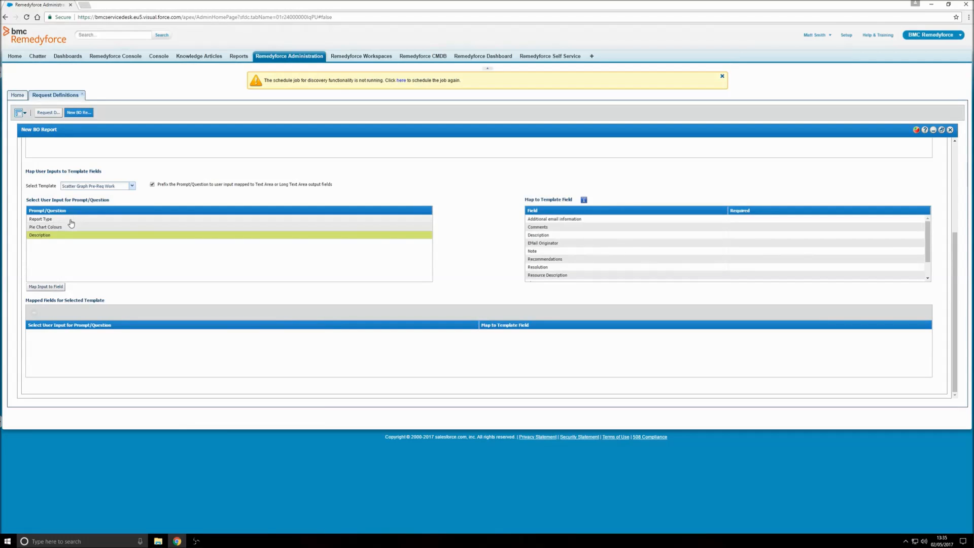
left_click(67, 220)
scroll(613, 239, "down", 5)
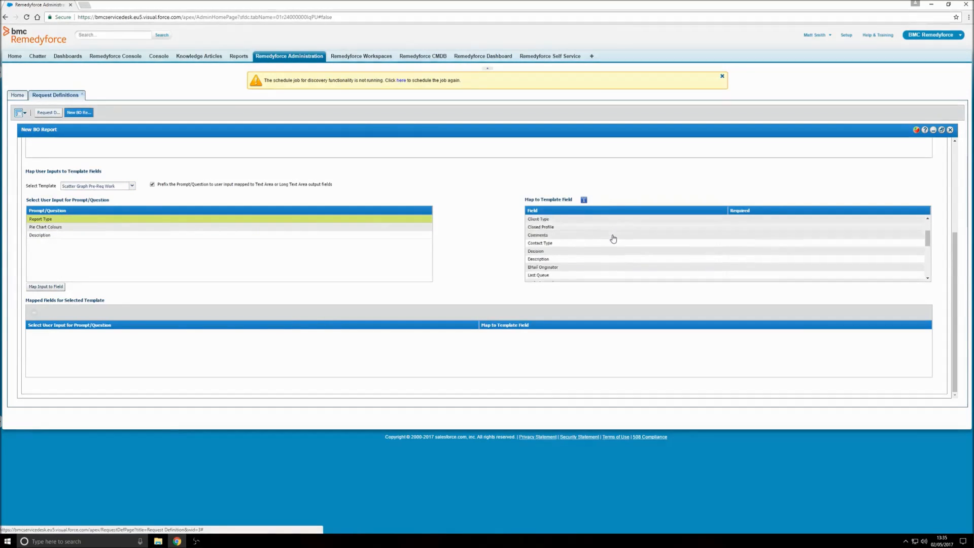
left_click(537, 224)
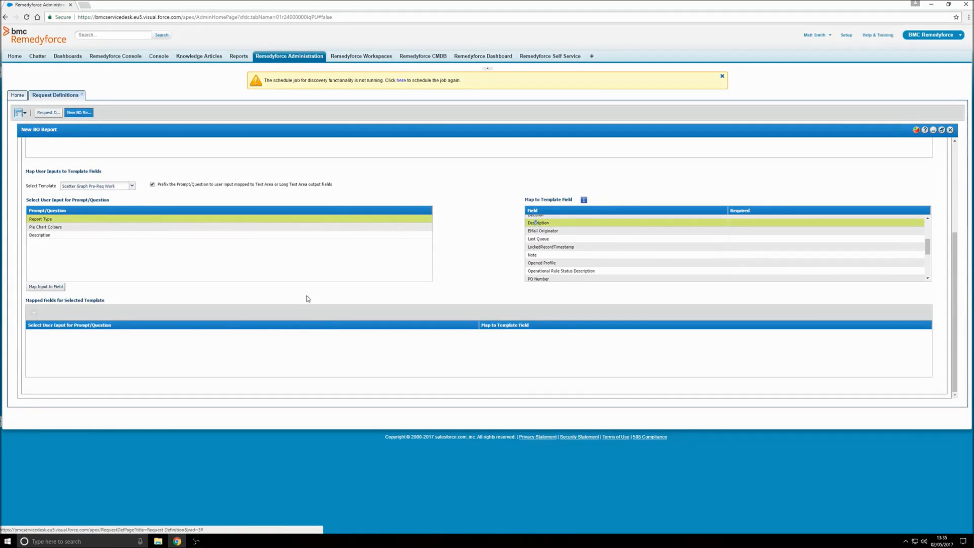
left_click(37, 286)
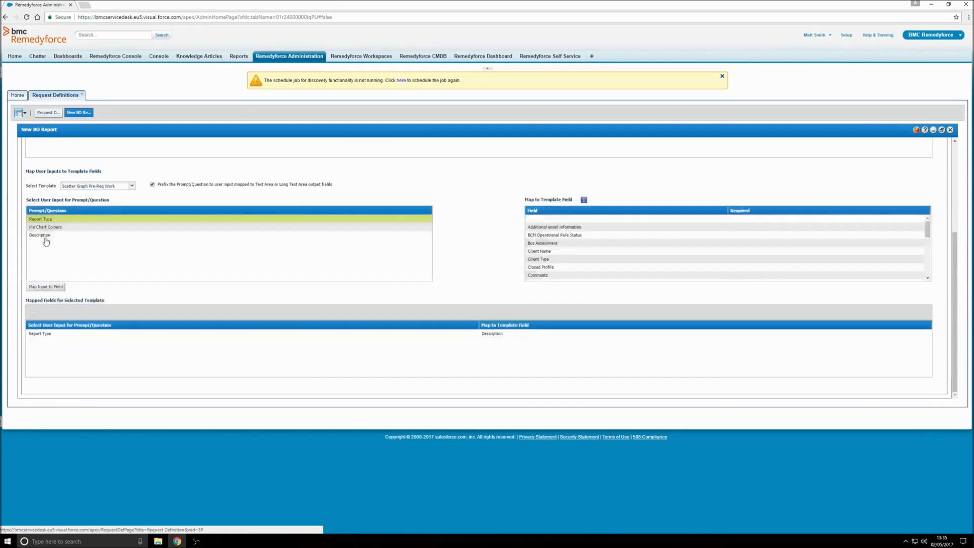
- Map the Description user input to the Scatter Graph Pre-Req Work template's Description field as well
left_click(46, 237)
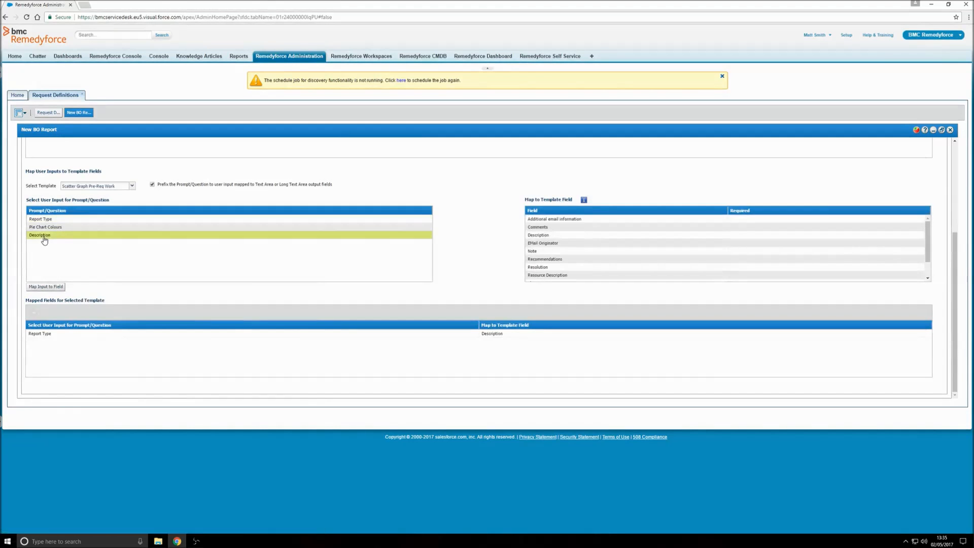
left_click(557, 236)
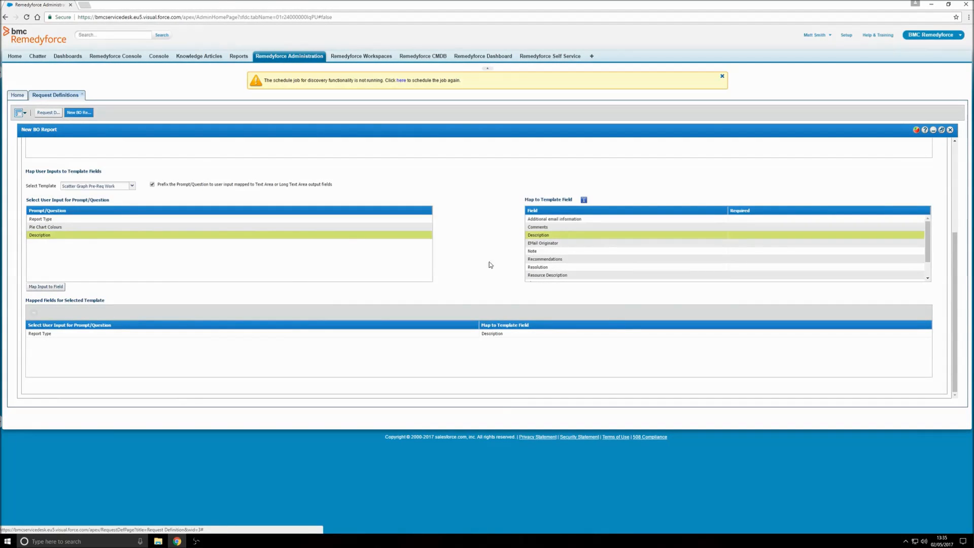
left_click(31, 287)
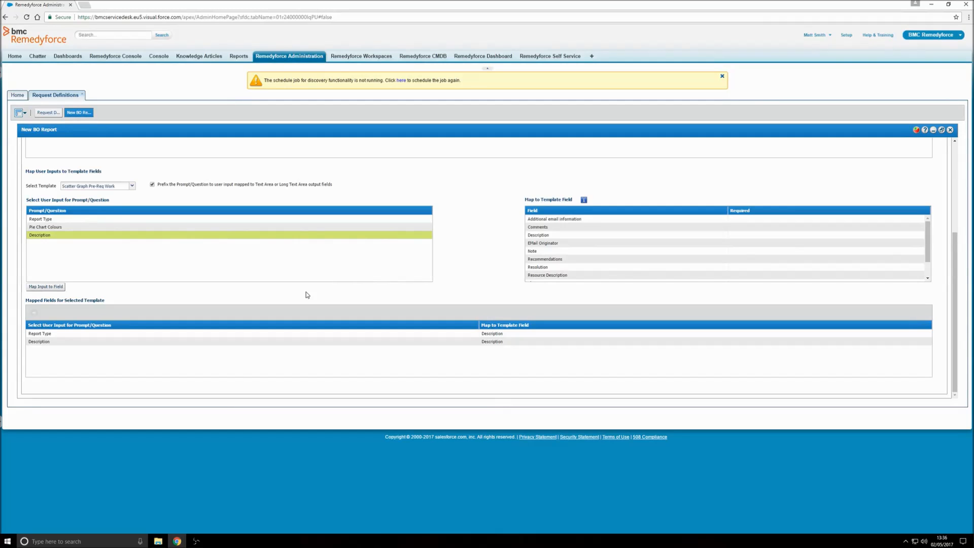
scroll(464, 286, "up", 2)
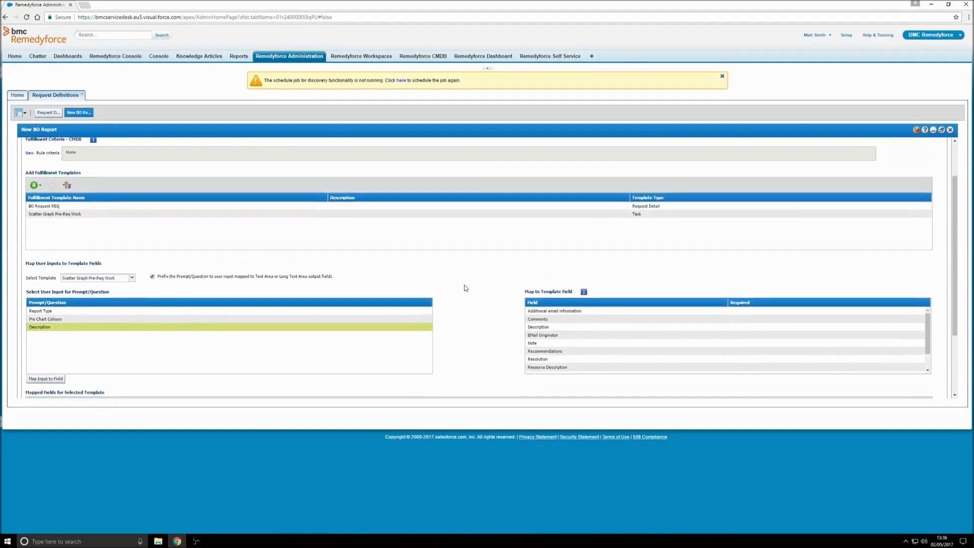
- Save the New BO Report request definition with its input-to-field mappings
scroll(464, 287, "up", 3)
left_click(38, 146)
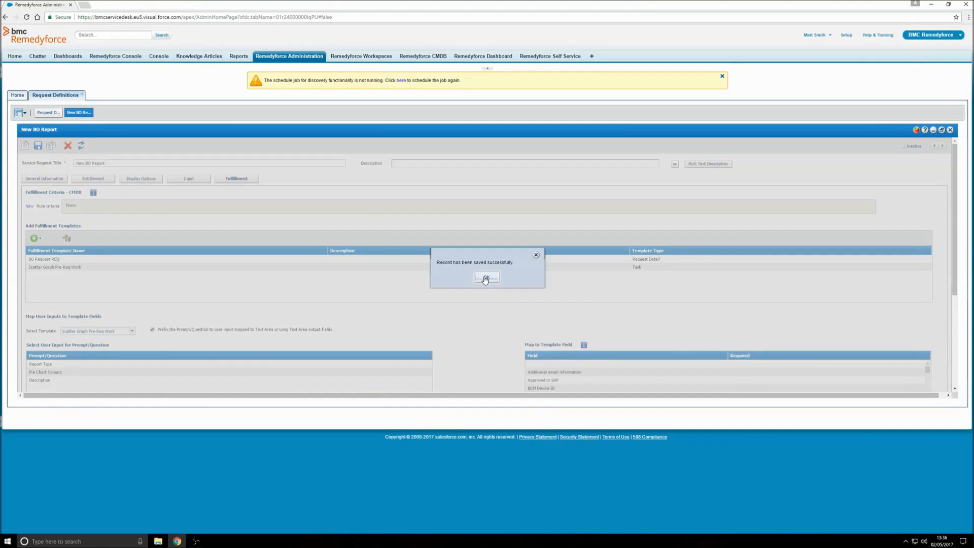
left_click(486, 278)
- Open Remedyforce Self Service in a separate browser tab and switch to it
right_click(556, 60)
left_click(583, 63)
left_click(111, 4)
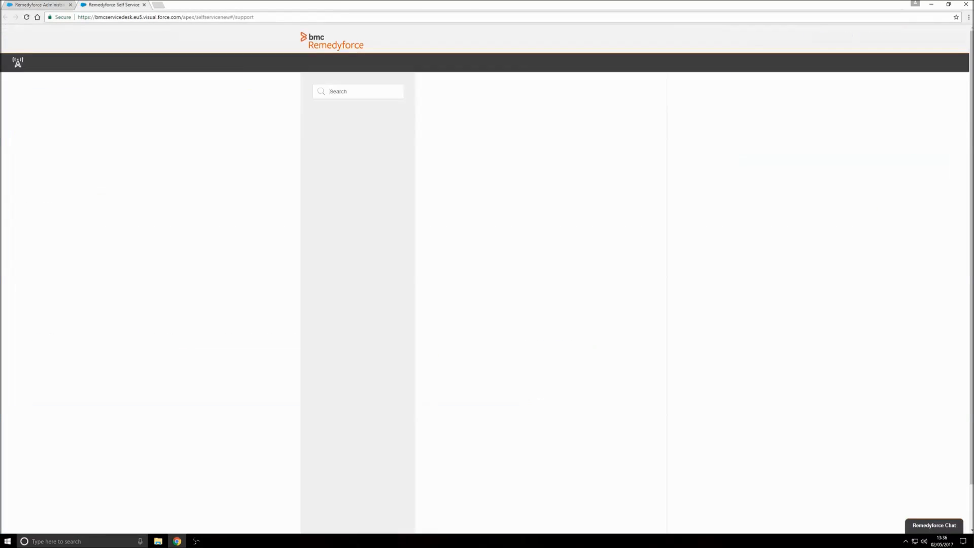
- Search Self Service for "new bo report" and open the New BO Report service request
left_click(362, 96)
type("new bo report")
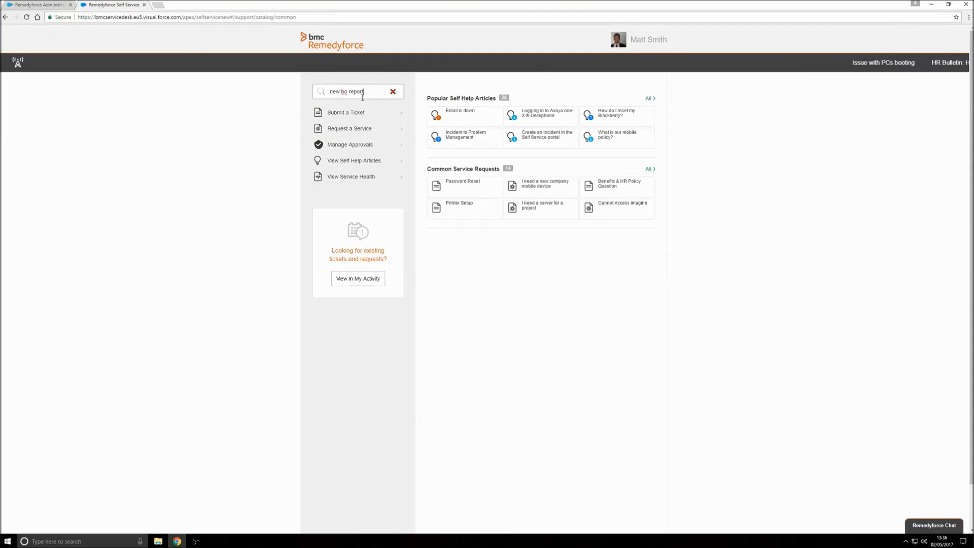
key("Return")
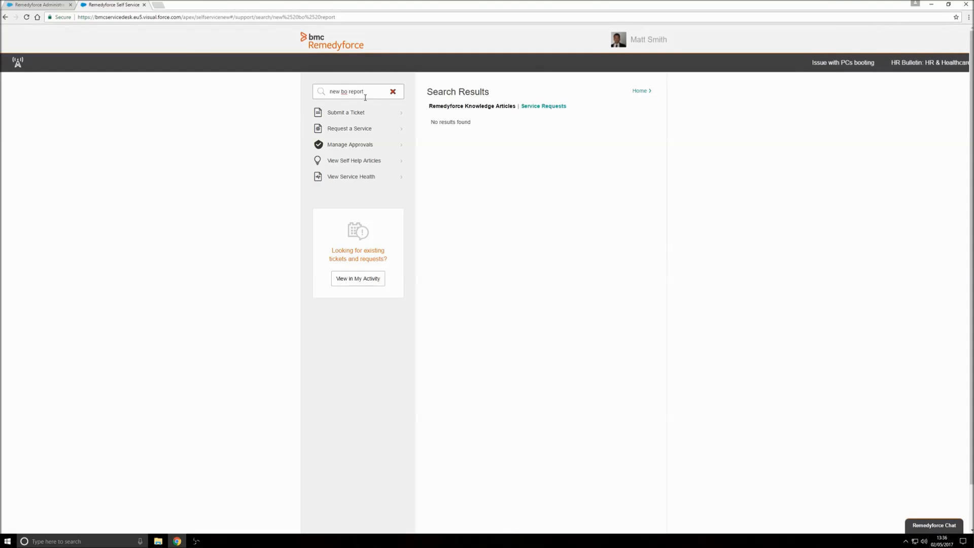
left_click(561, 106)
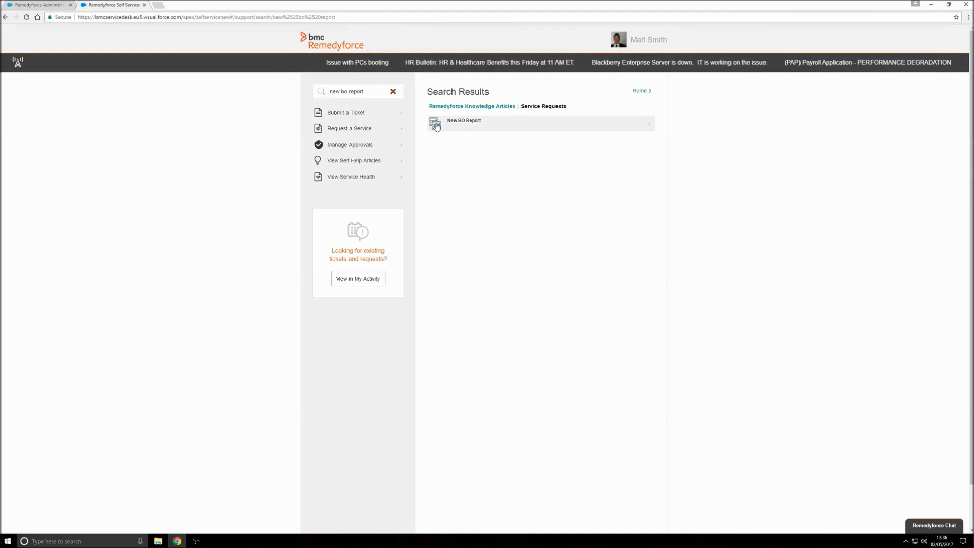
left_click(468, 124)
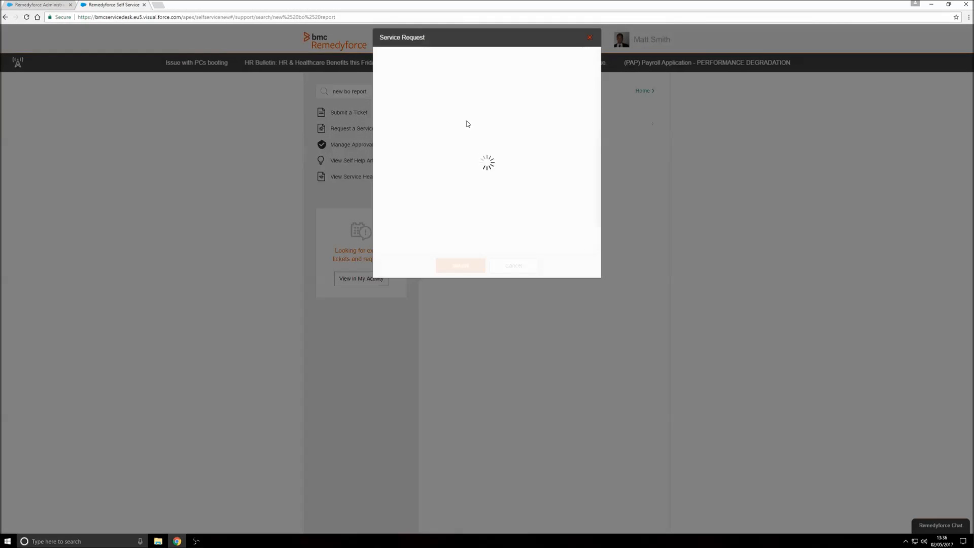
- Choose Pie Chart as the Report Type on the request form to test the conditional Pie Chart Colours input
left_click_drag(600, 146, 599, 151)
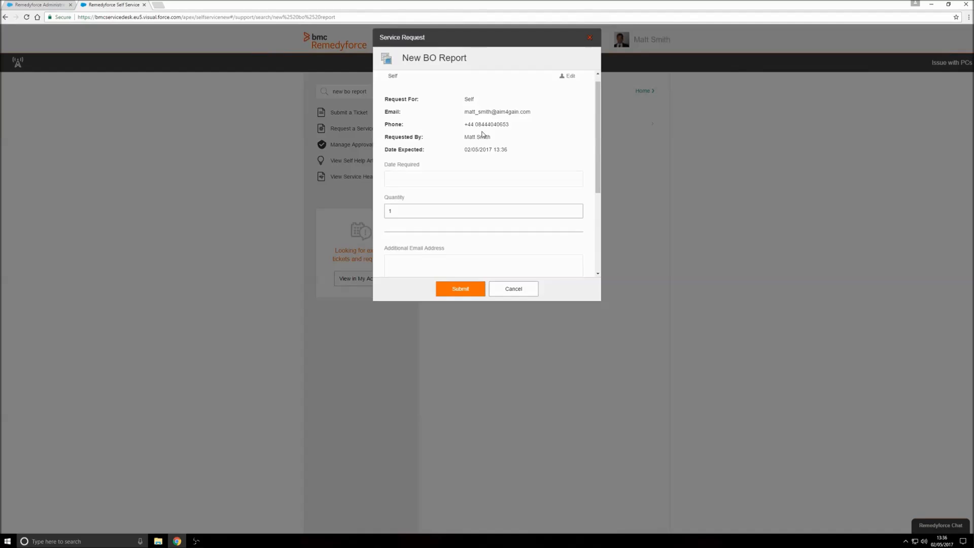
left_click_drag(598, 147, 599, 169)
scroll(603, 193, "down", 2)
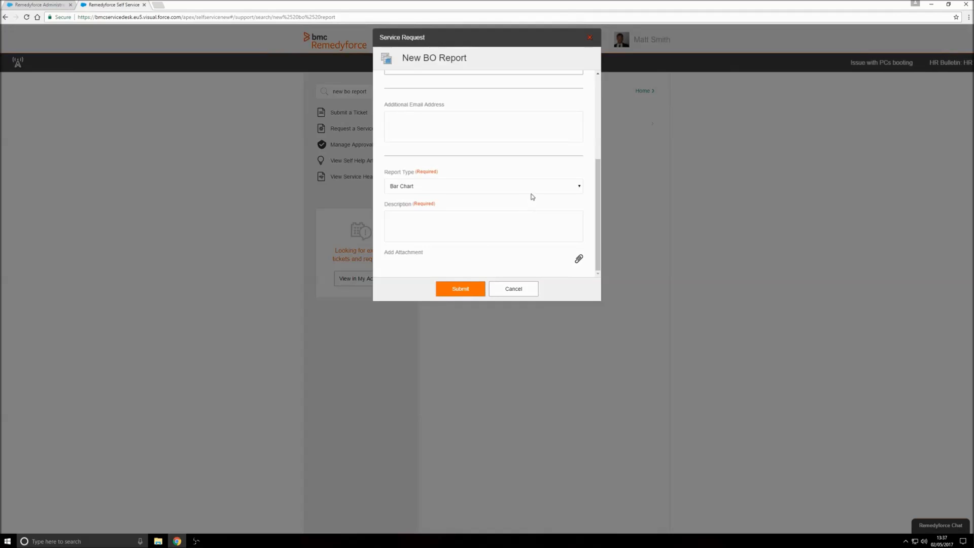
left_click(537, 189)
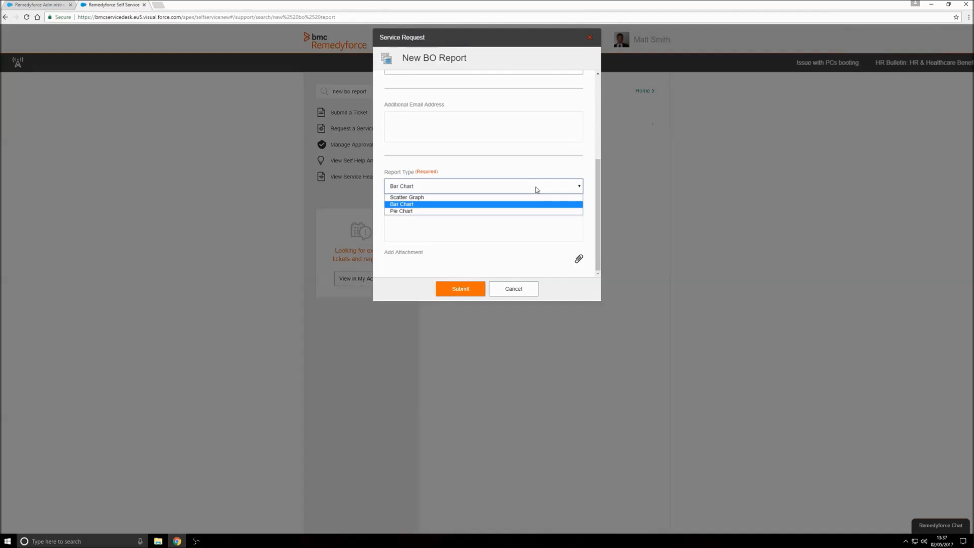
left_click(402, 211)
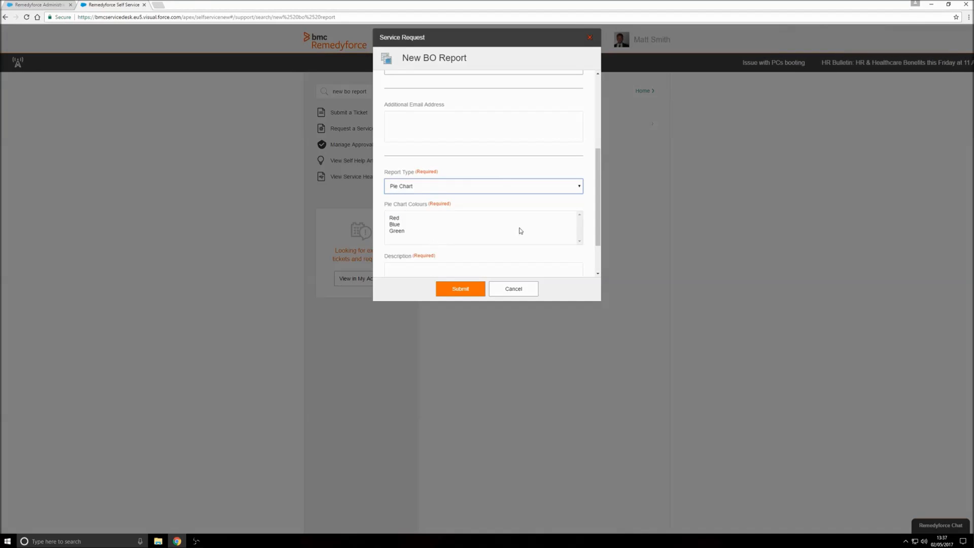
scroll(600, 229, "down", 1)
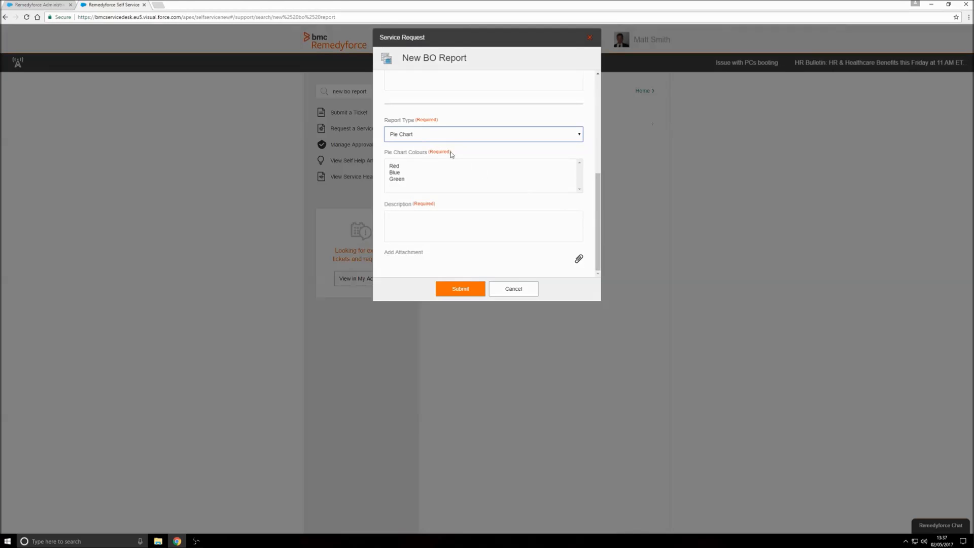
- Set the Report Type to Scatter Graph, enter "test" as the description and submit the service request
left_click(429, 135)
left_click(421, 146)
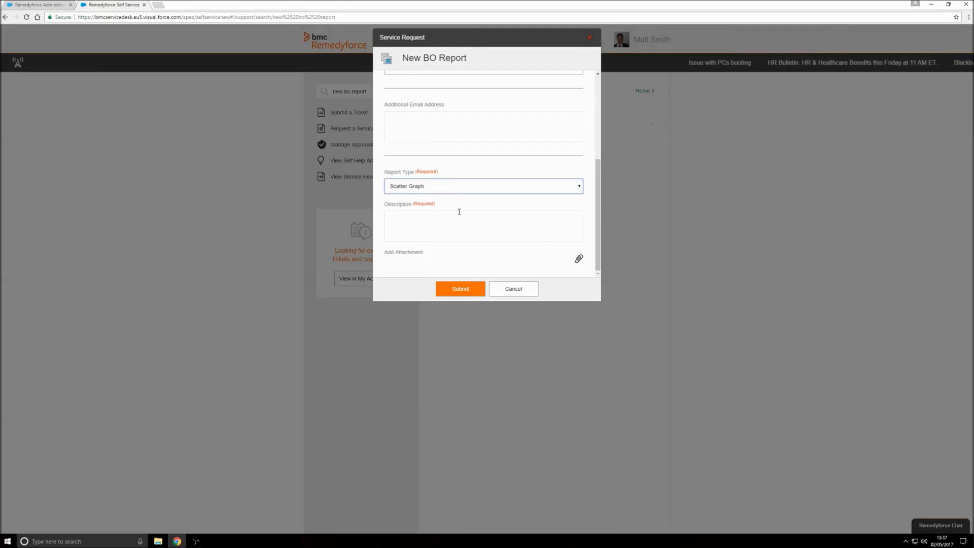
left_click(521, 220)
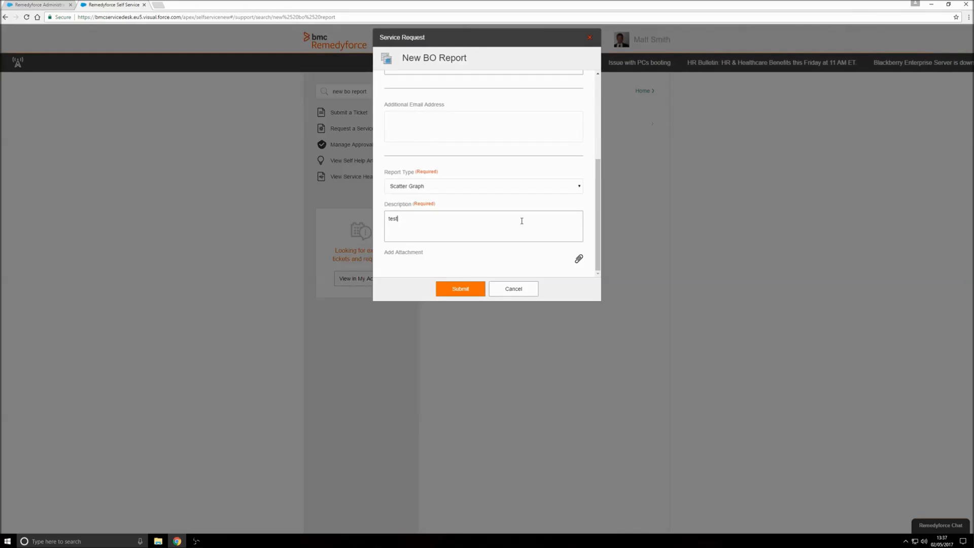
left_click(458, 290)
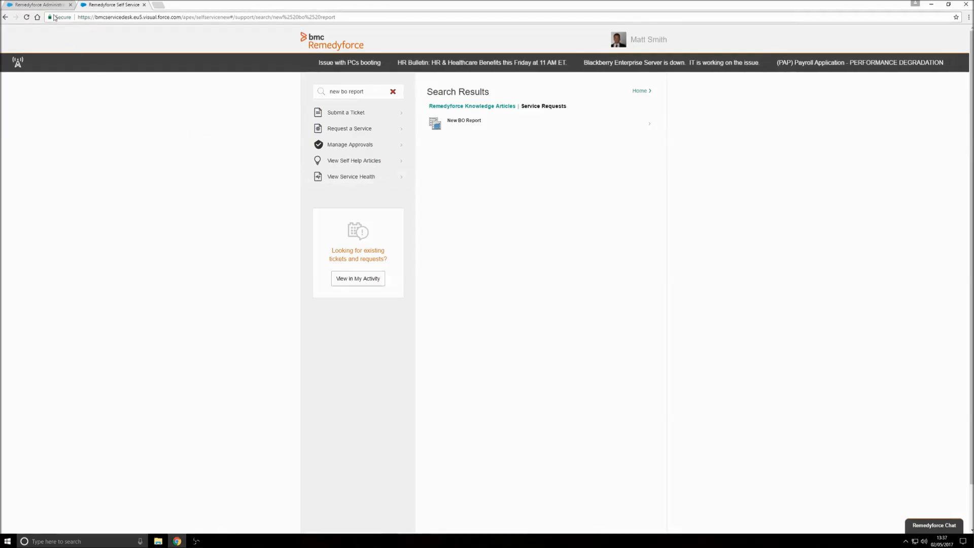
- Switch to the Remedyforce Console, list the incidents and open the newly submitted service request
left_click(38, 5)
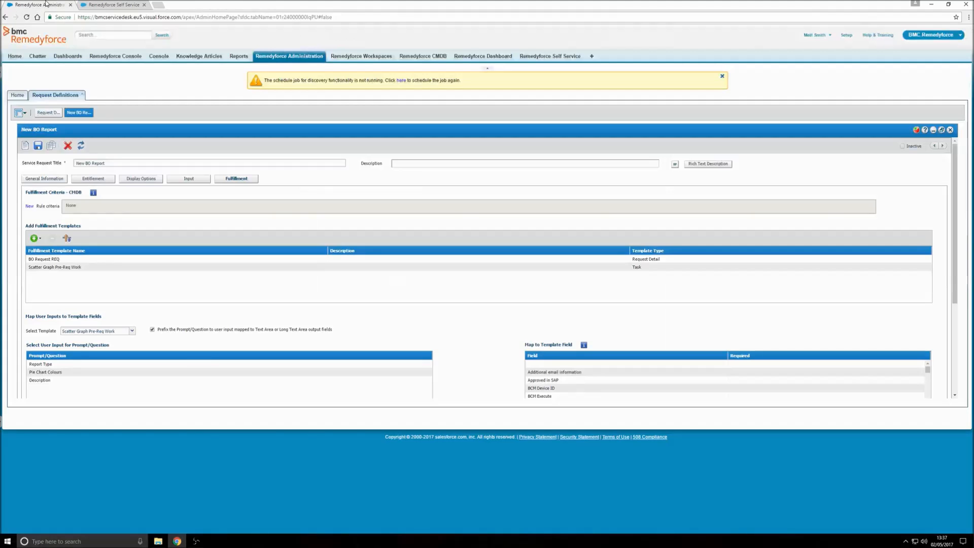
left_click(109, 56)
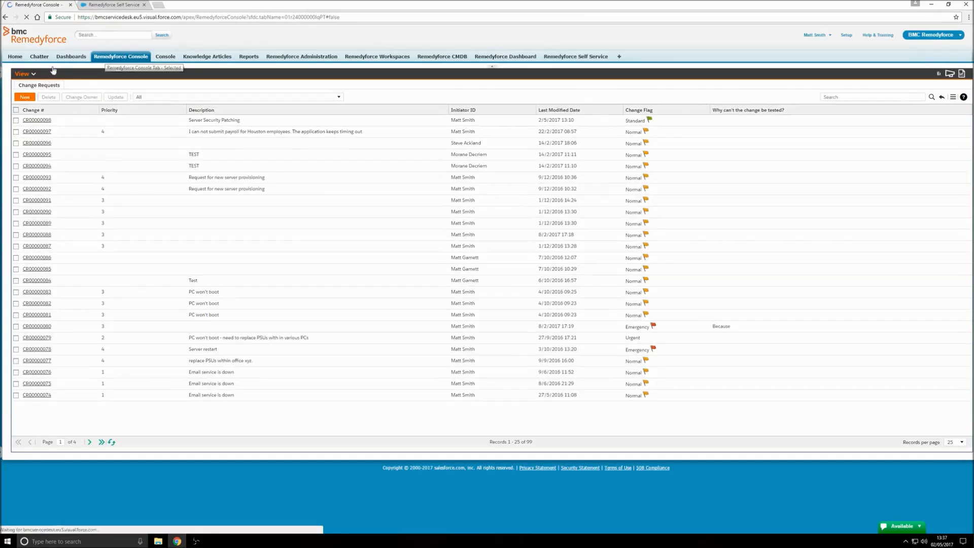
left_click(23, 73)
left_click(38, 83)
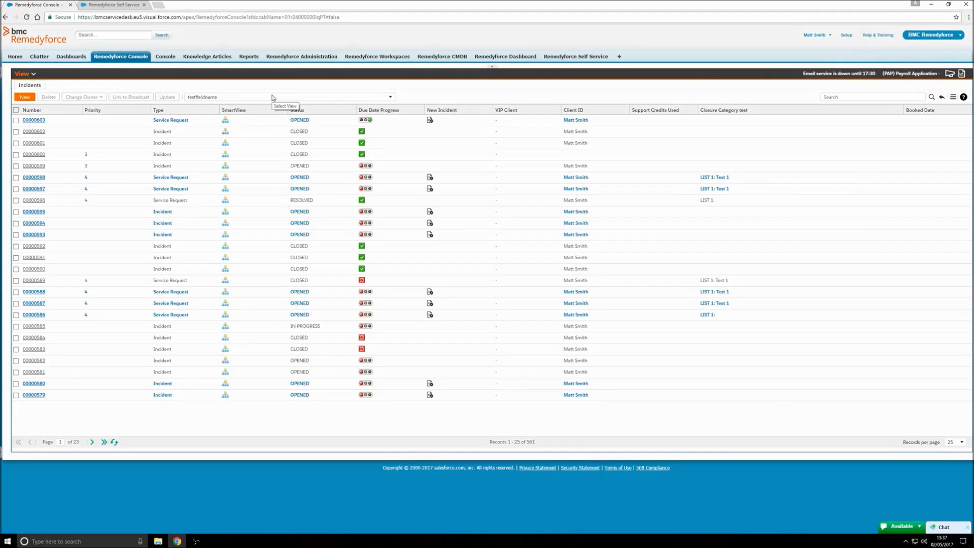
left_click(35, 120)
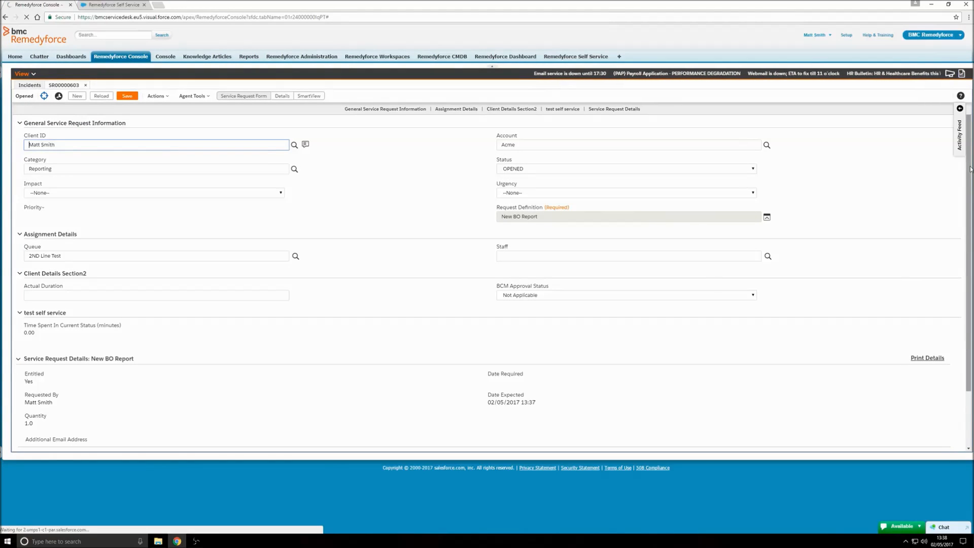
- Review the service request's submitted inputs, linked tasks and approval history
scroll(959, 167, "down", 2)
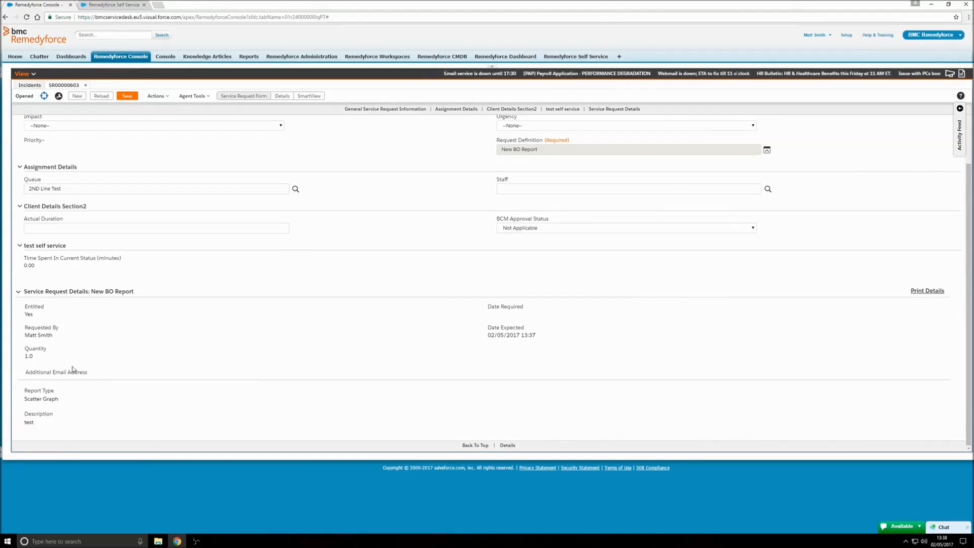
right_click(77, 400)
scroll(123, 381, "up", 3)
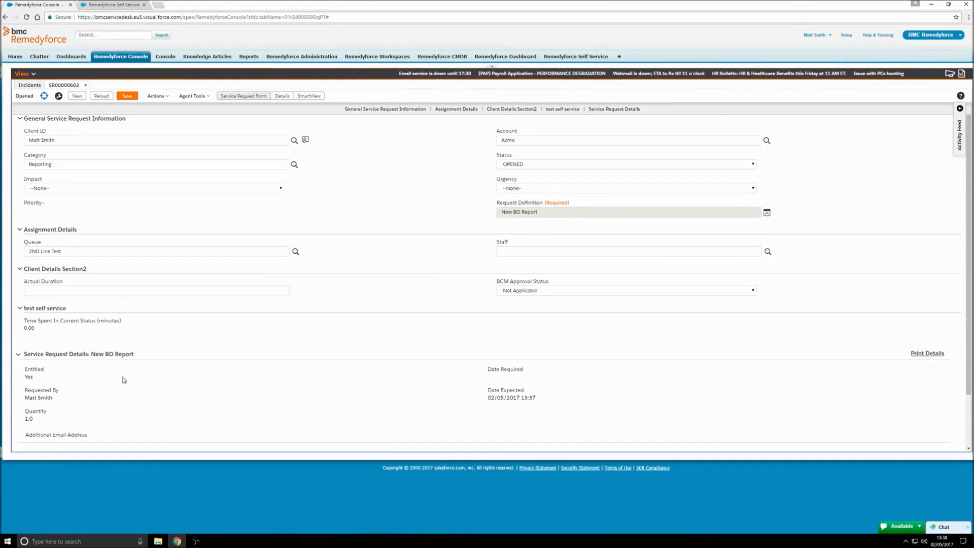
left_click(282, 96)
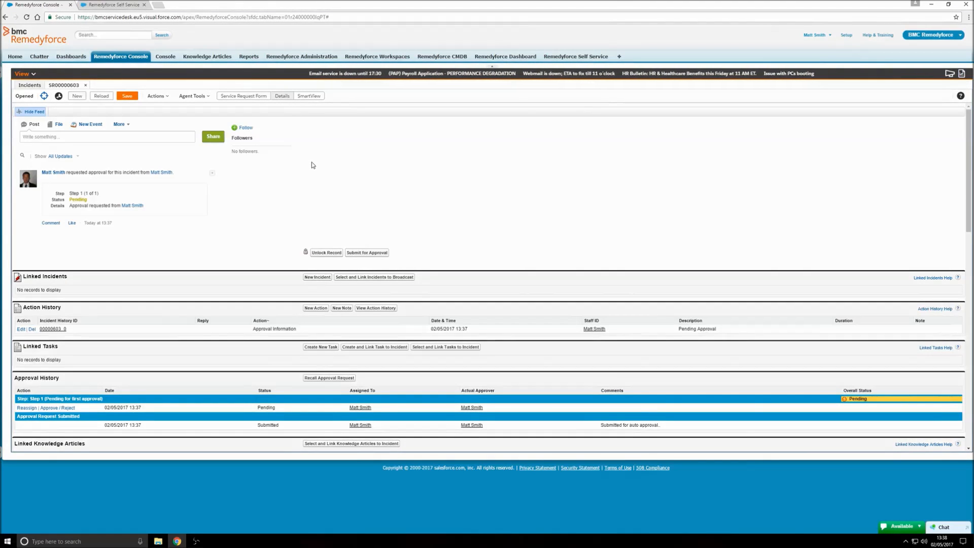
scroll(312, 165, "down", 5)
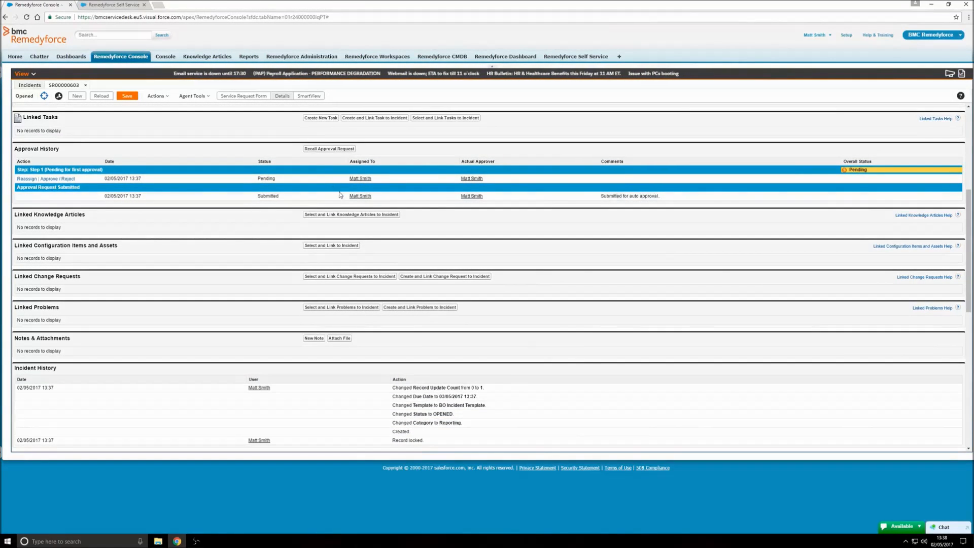
scroll(347, 203, "up", 1)
scroll(347, 204, "up", 1)
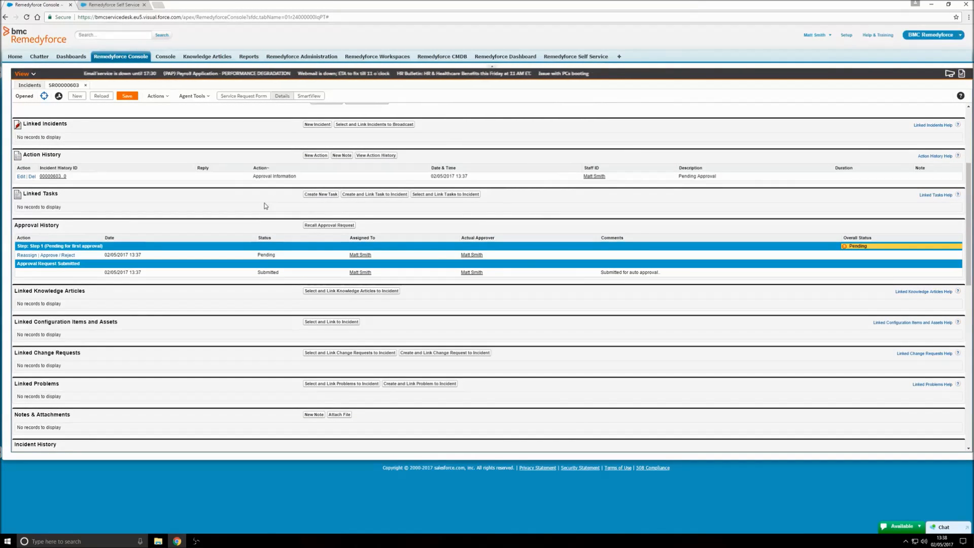
- Approve the service request's pending Step 1 approval and close the approval window
left_click(53, 256)
left_click(436, 296)
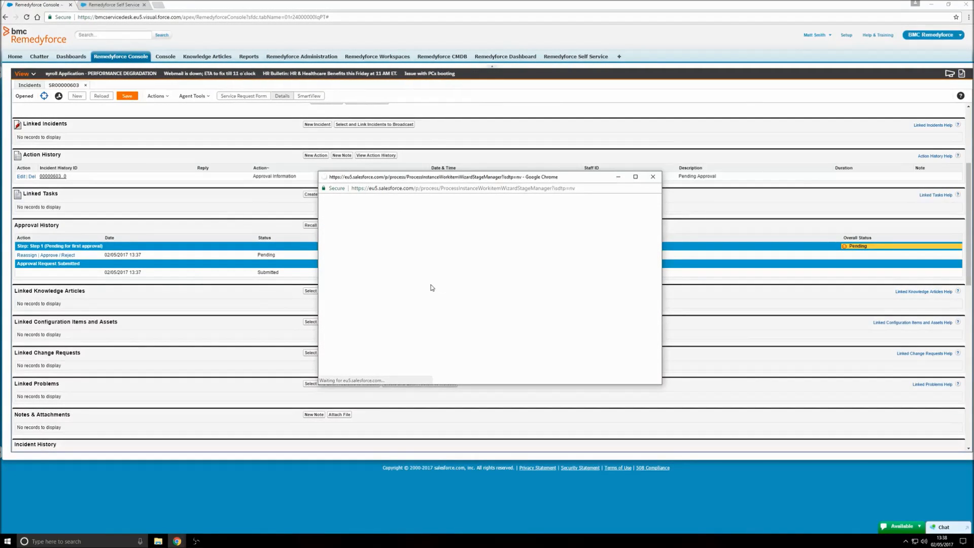
left_click(653, 176)
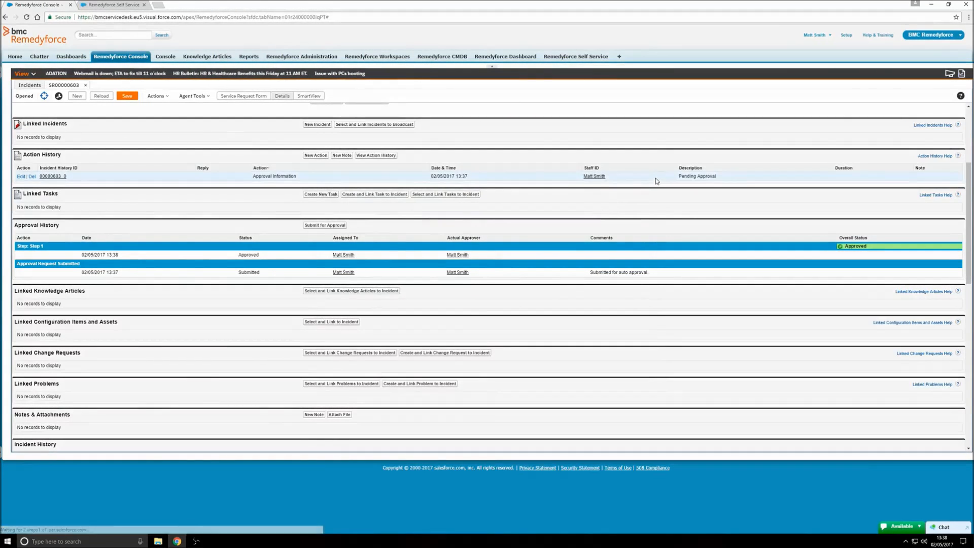
- Reload the approved service request and check its details and form for fulfillment changes
left_click(104, 97)
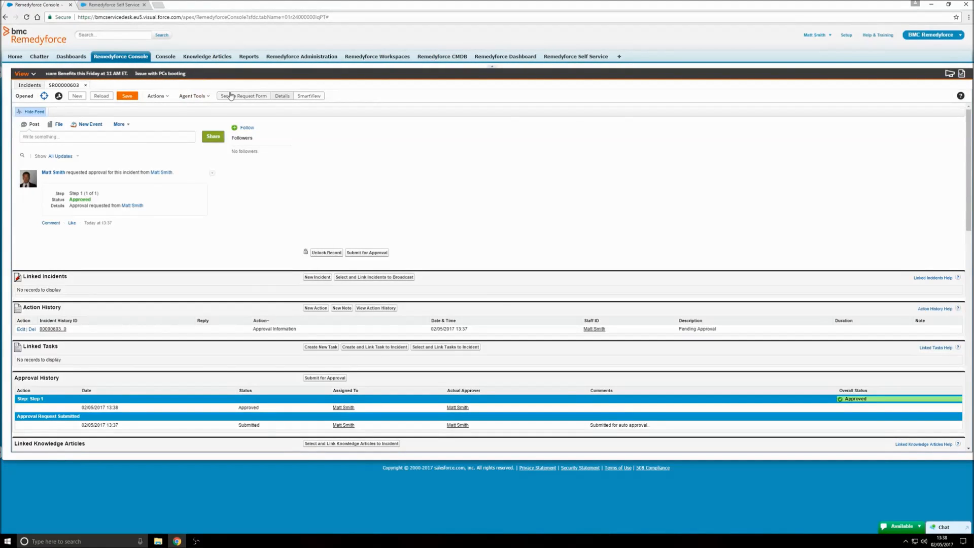
left_click(230, 96)
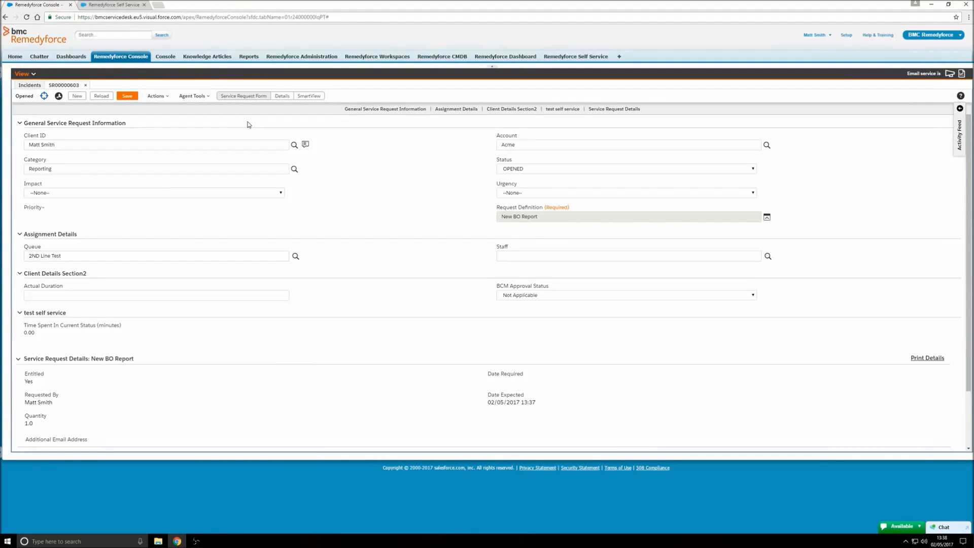
left_click(281, 95)
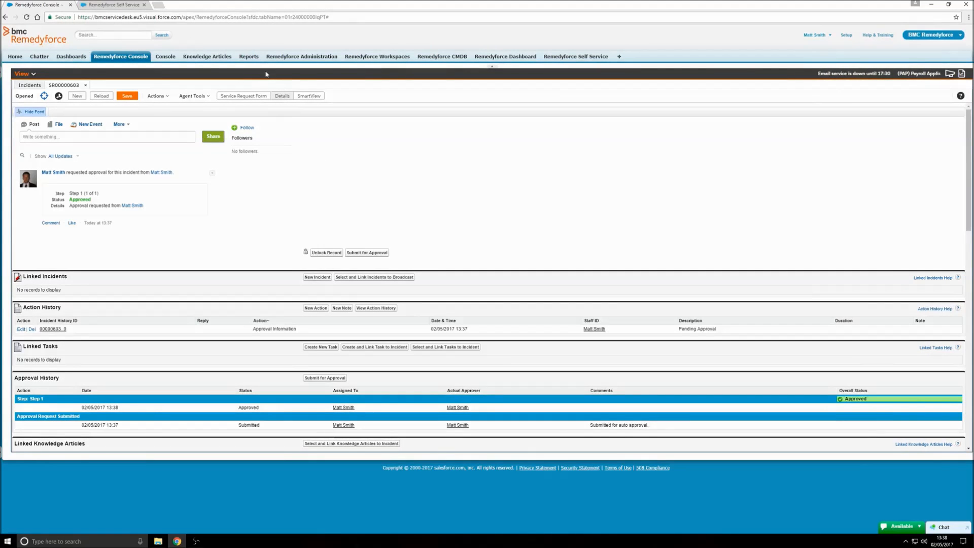
left_click(243, 97)
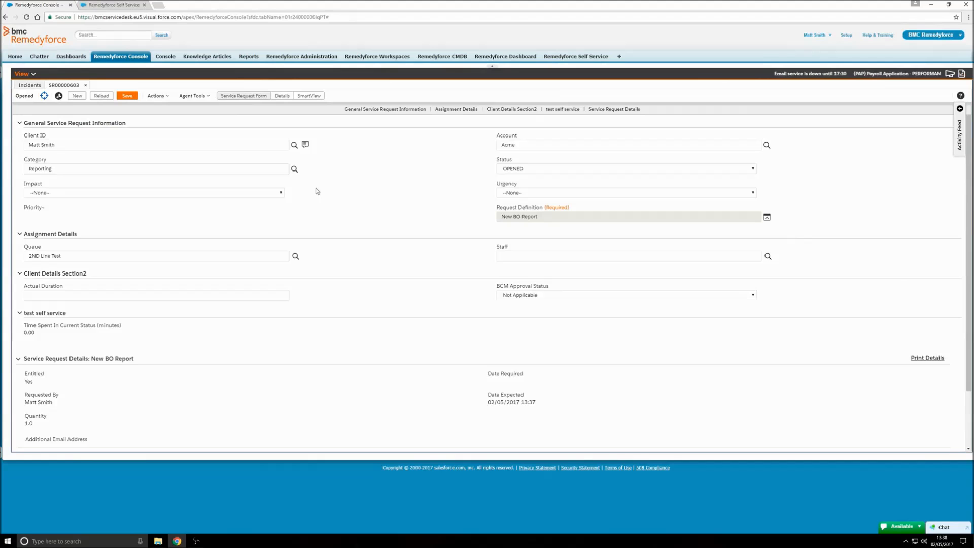